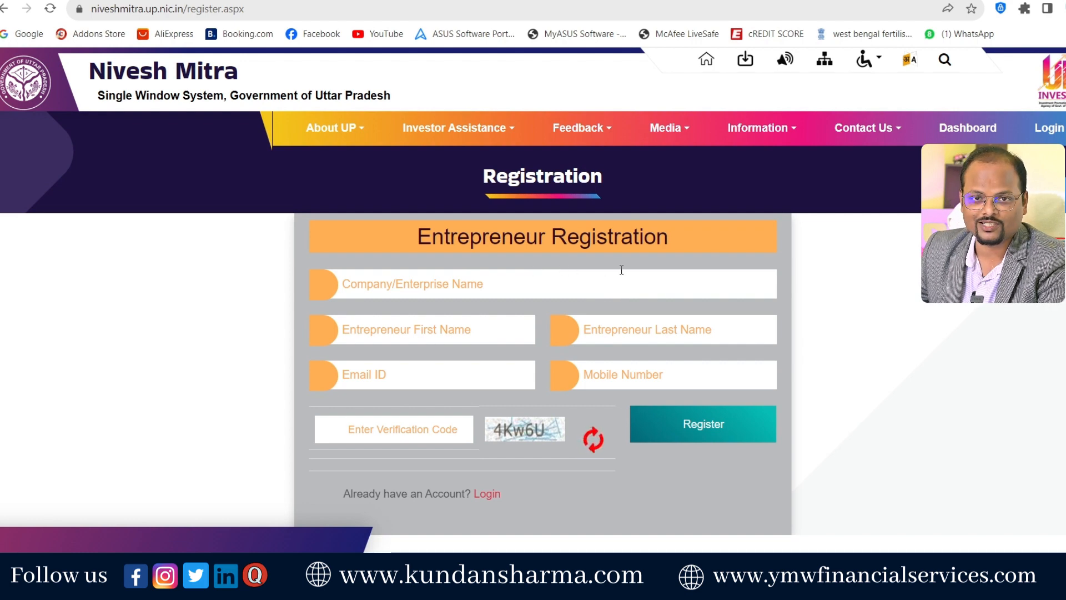
# Step: Go from the Entrepreneur Registration form to the login for an existing account
pyautogui.scroll(-1, 621, 270)
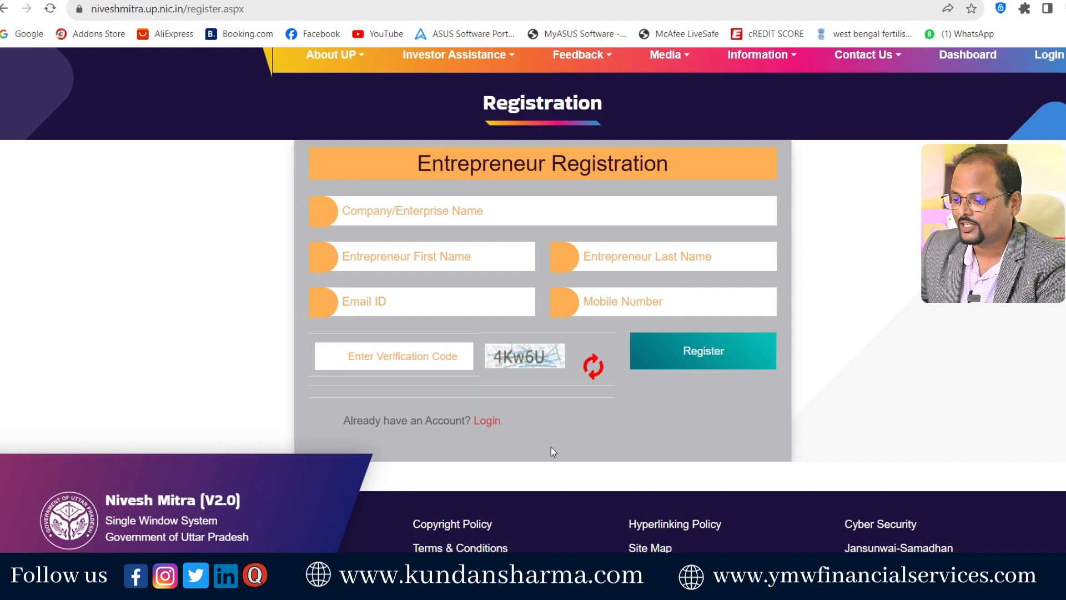
pyautogui.click(493, 422)
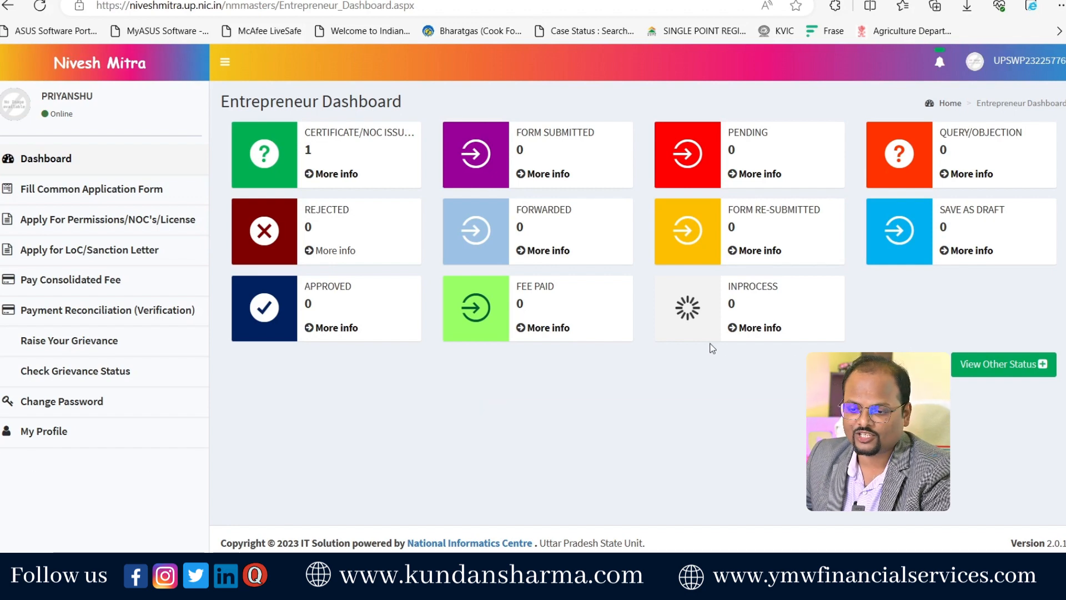
# Step: Review the Common Application Form's personal details, communication address and permanent address, and open the Unit Details page
pyautogui.click(100, 195)
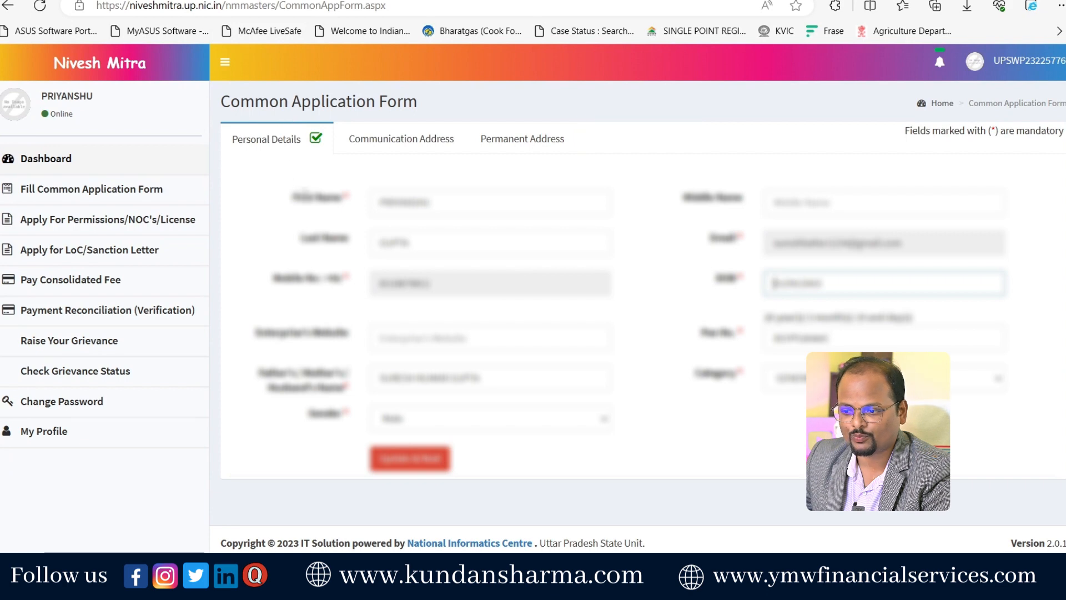
pyautogui.click(400, 140)
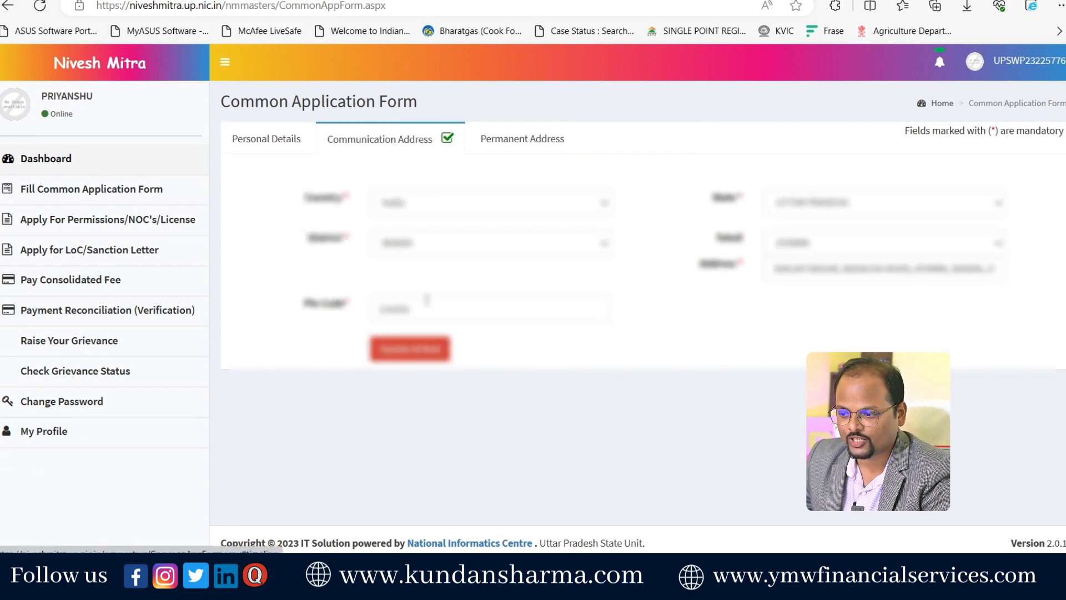
pyautogui.click(507, 140)
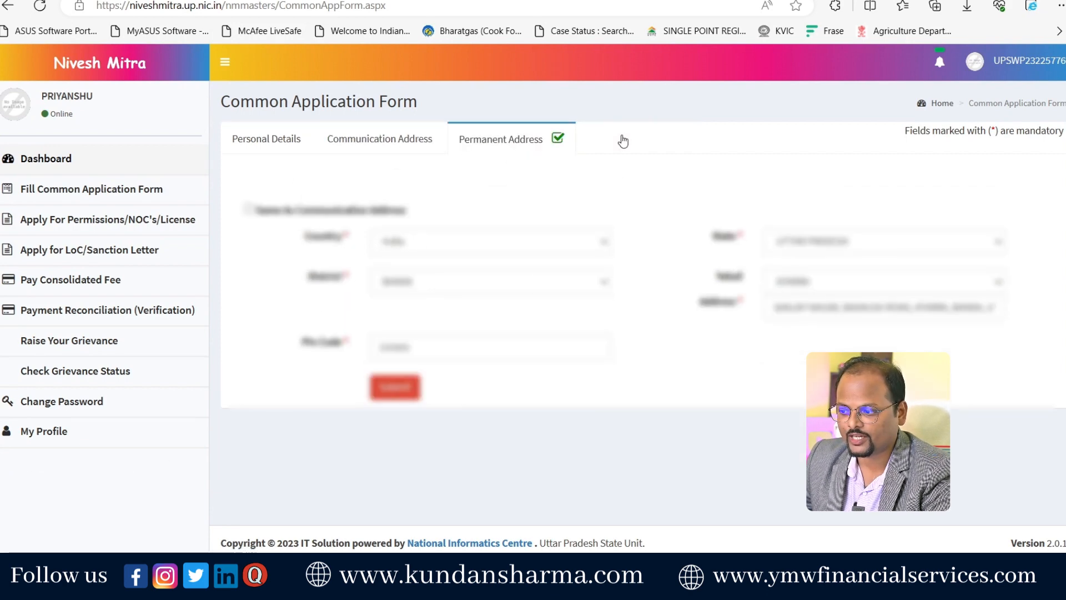
pyautogui.click(661, 143)
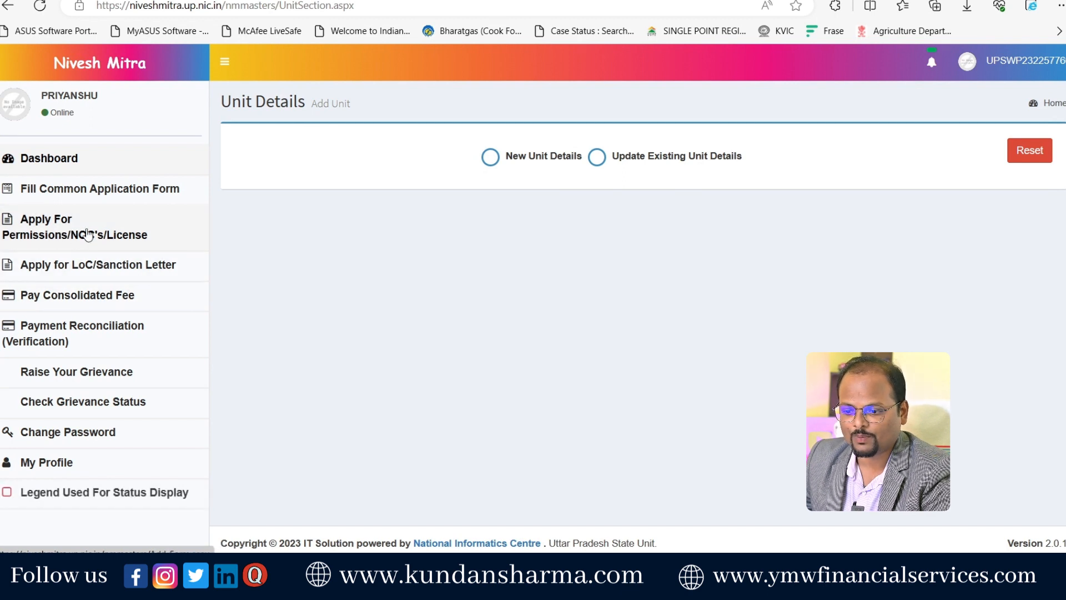
# Step: Open the application for permissions, NOCs and licences and select the SURESH E RICKSHAW AND ACCESSORIES unit
pyautogui.click(84, 232)
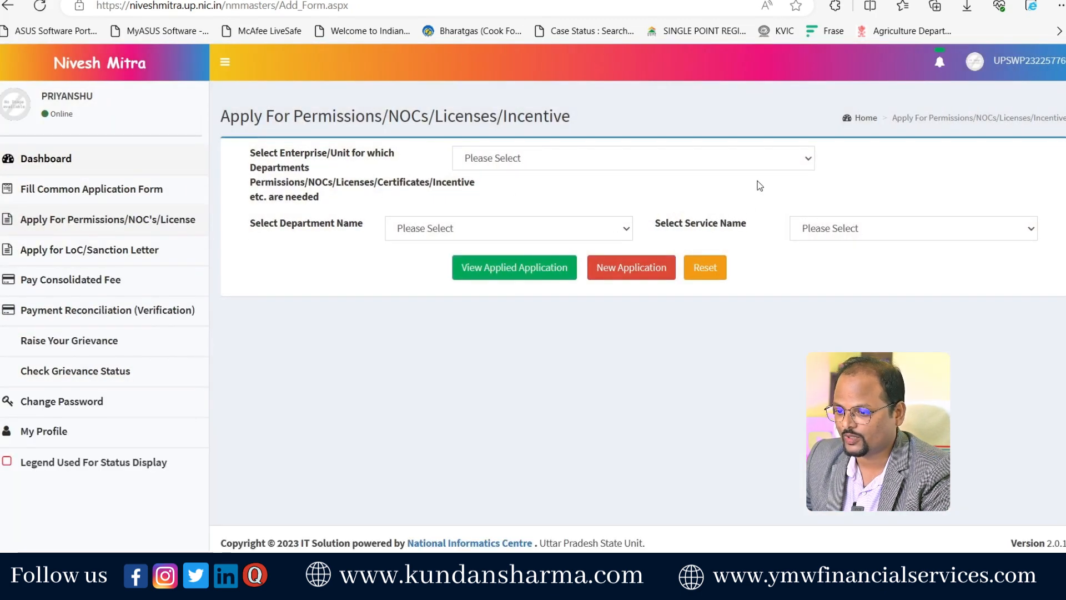
pyautogui.click(602, 161)
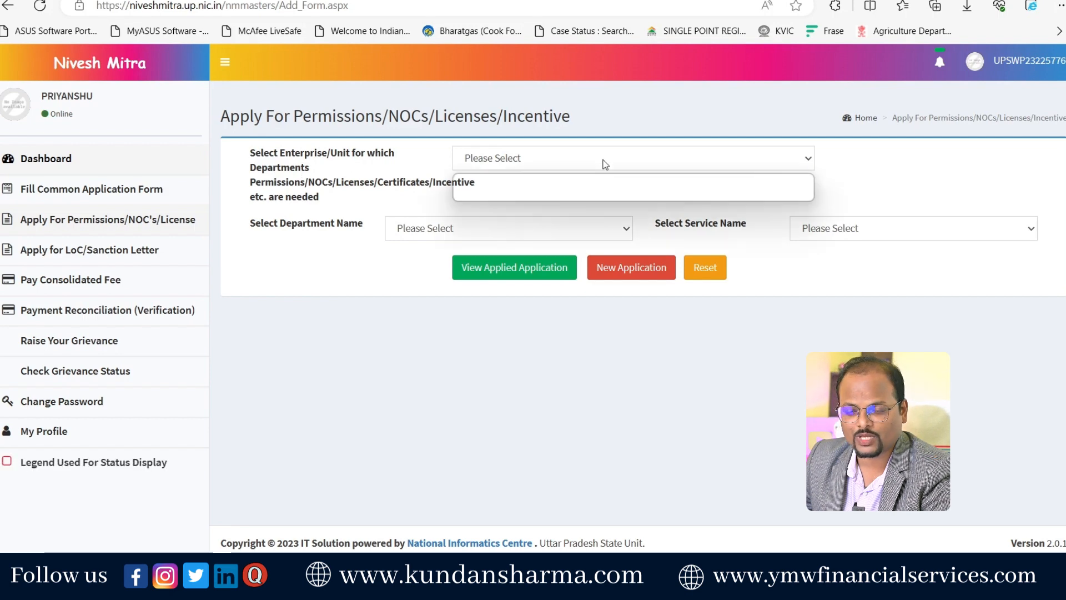
pyautogui.click(585, 180)
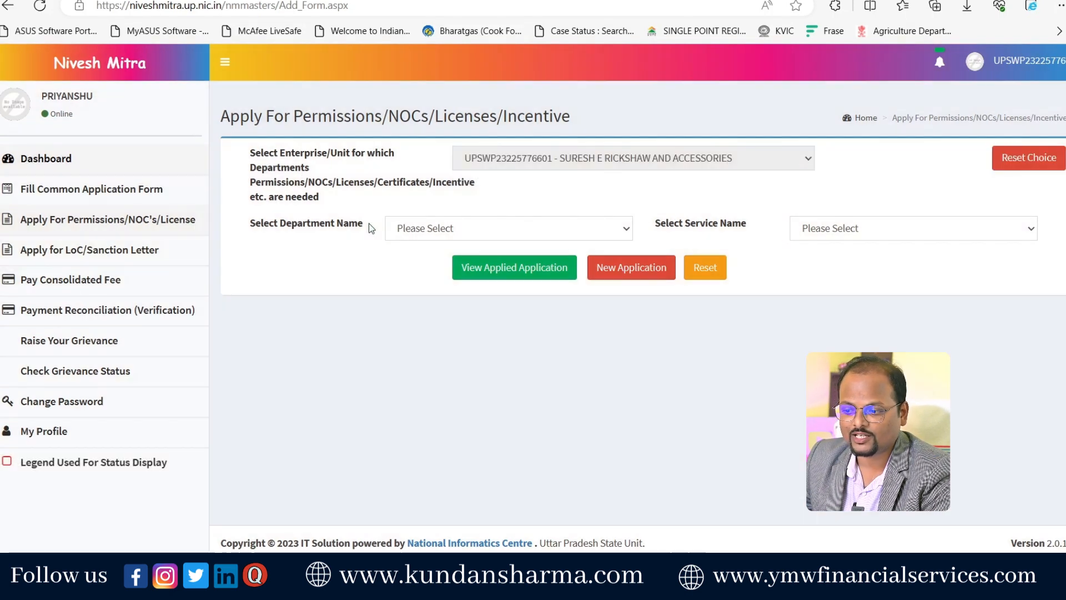
# Step: Check the available departments and reset the unit's department and service choice
pyautogui.click(534, 228)
pyautogui.click(497, 207)
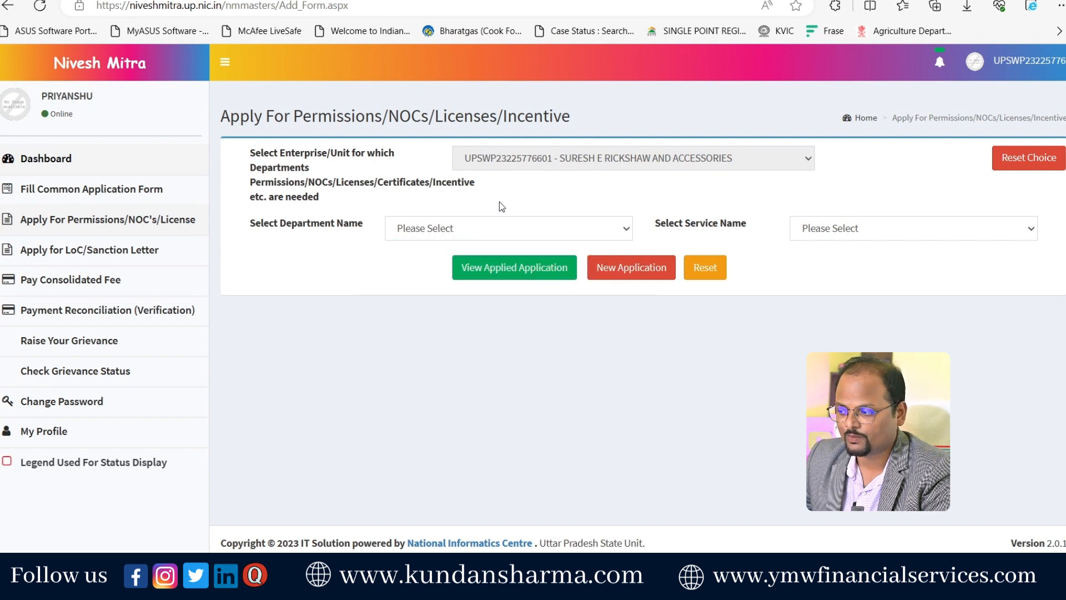
pyautogui.click(1033, 159)
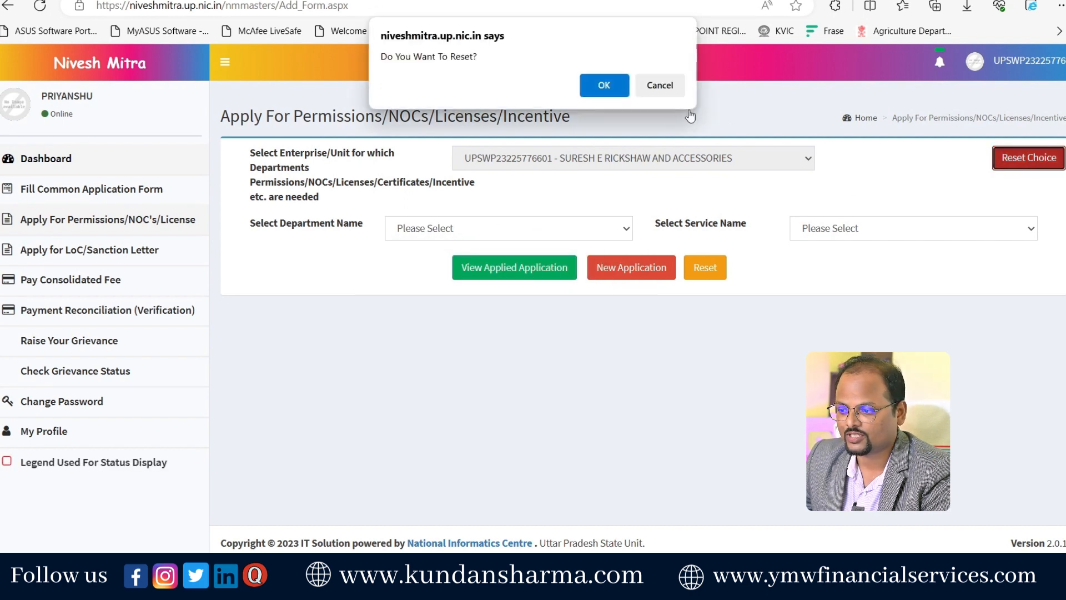
pyautogui.click(604, 86)
# Step: Choose the Registration of Partnership firms, Society service under Registrar Firms Societies and Chits and proceed with the choice
pyautogui.scroll(-5, 728, 268)
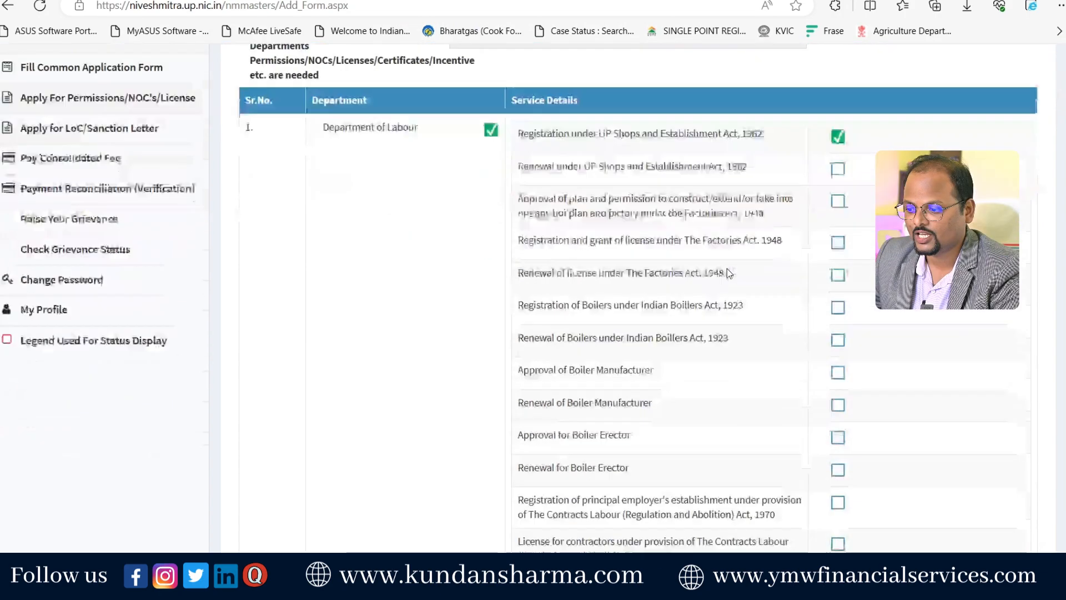
pyautogui.scroll(5, 727, 268)
pyautogui.scroll(-8, 727, 268)
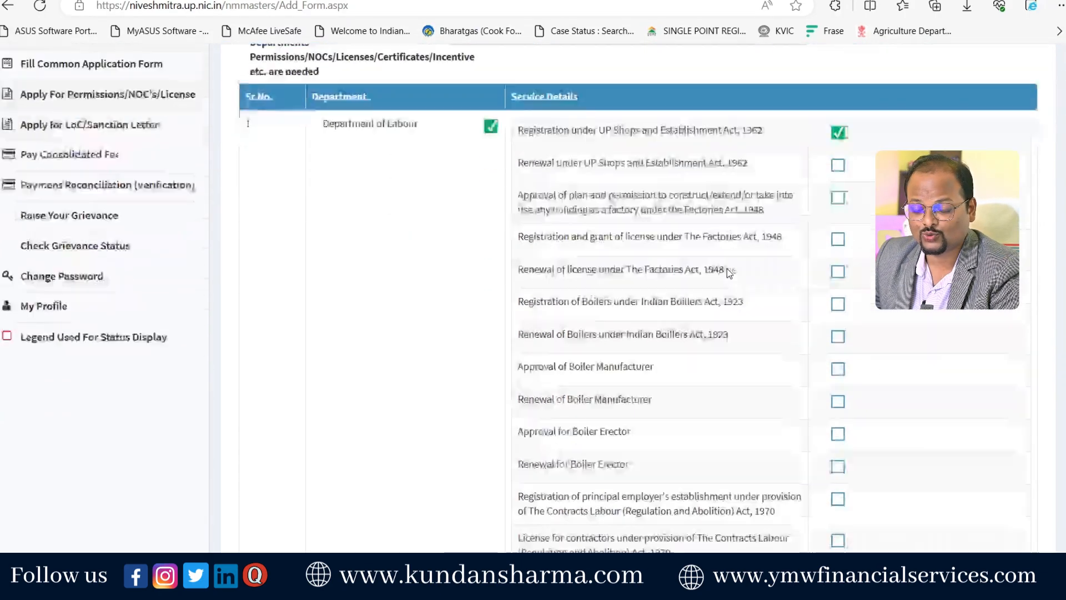
pyautogui.scroll(-14, 725, 269)
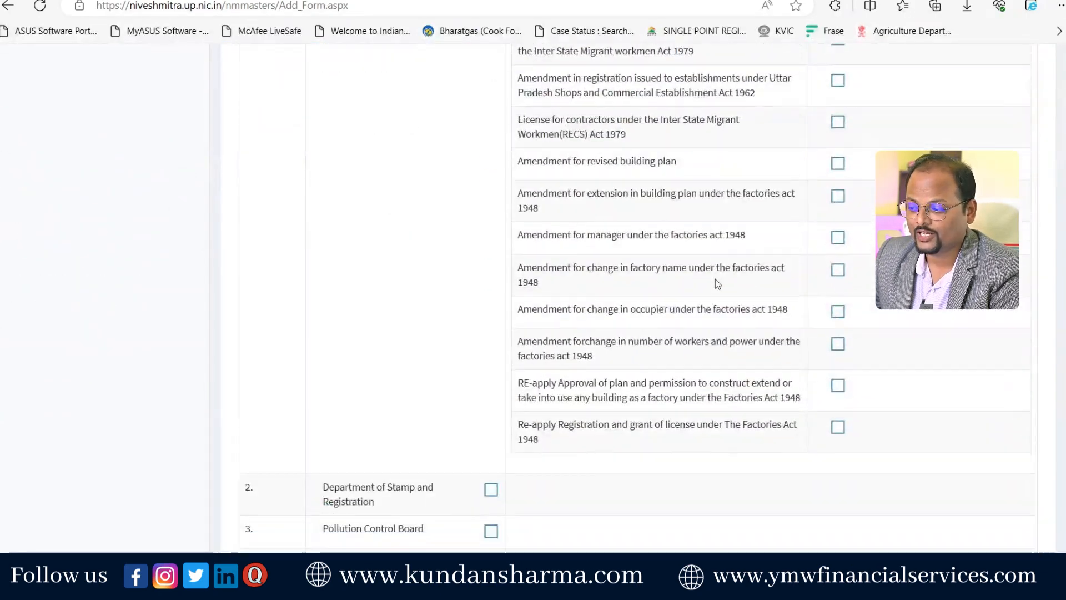
pyautogui.scroll(-3, 715, 280)
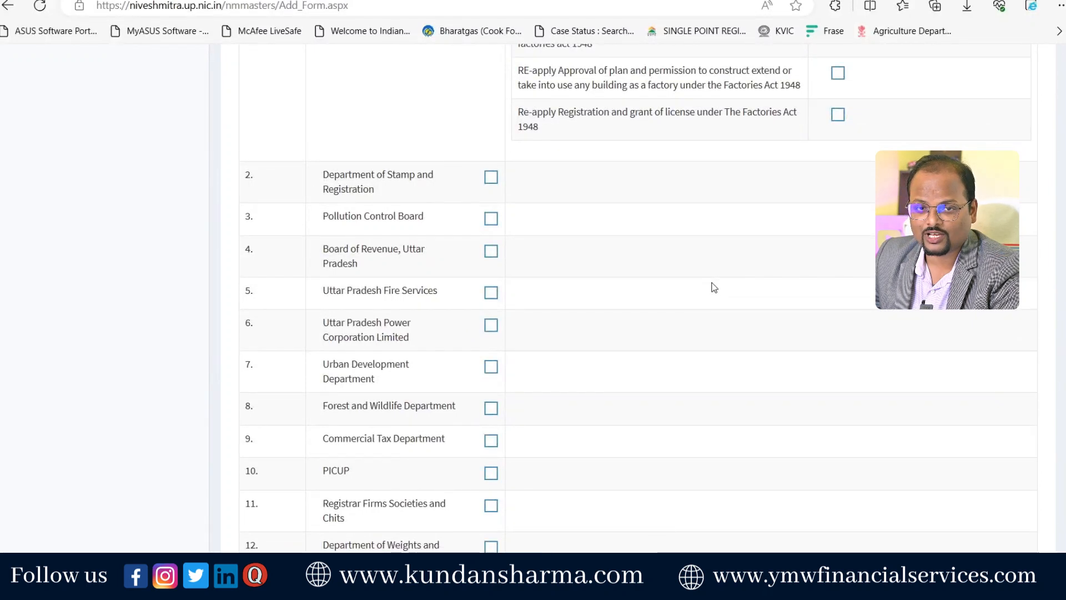
pyautogui.scroll(-3, 715, 287)
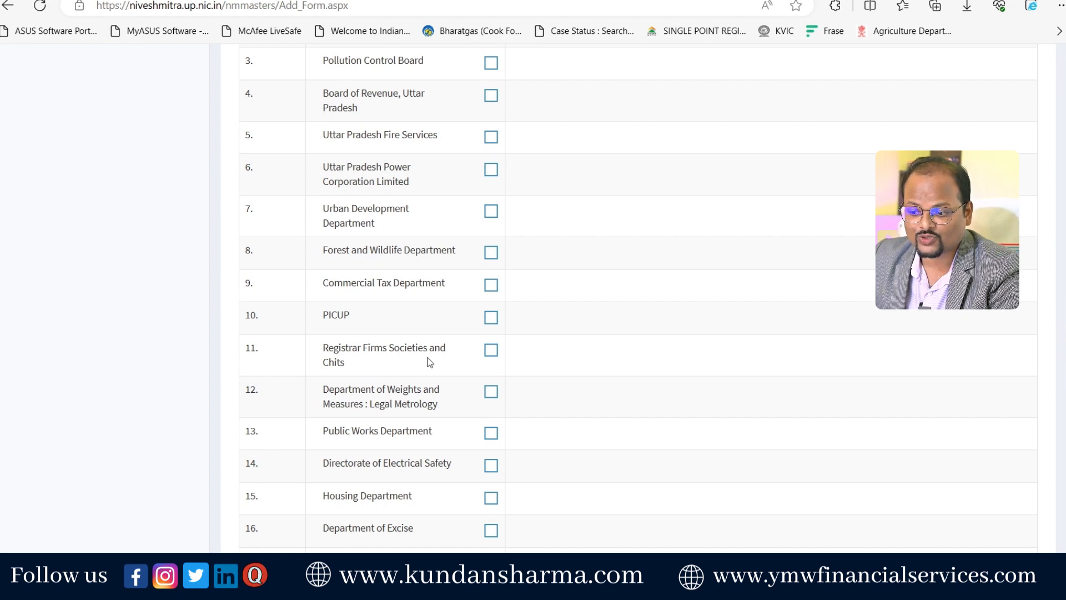
pyautogui.click(491, 350)
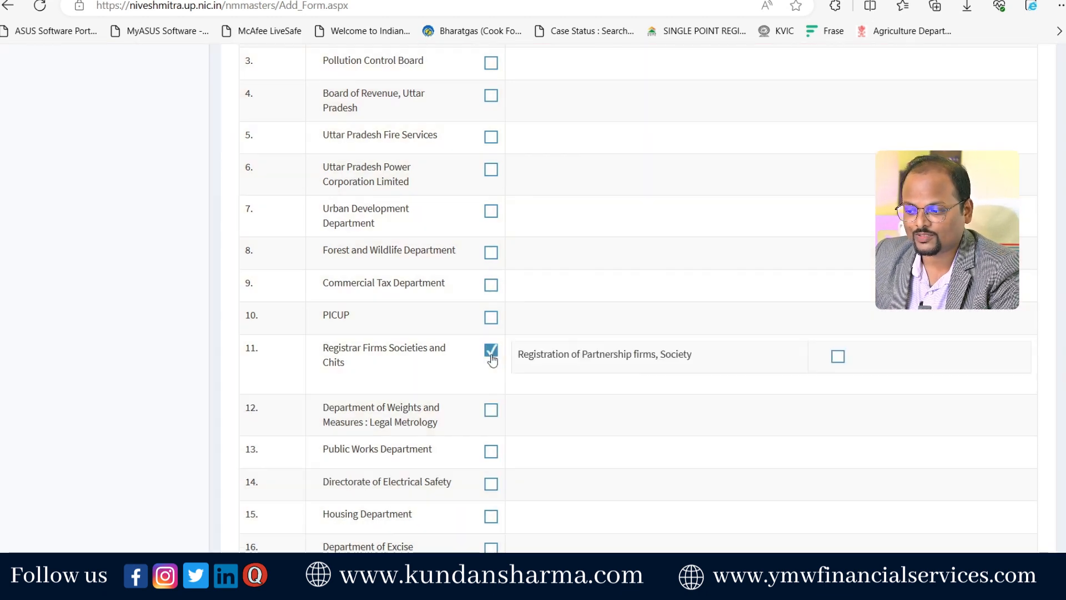
pyautogui.click(838, 358)
pyautogui.scroll(-15, 835, 364)
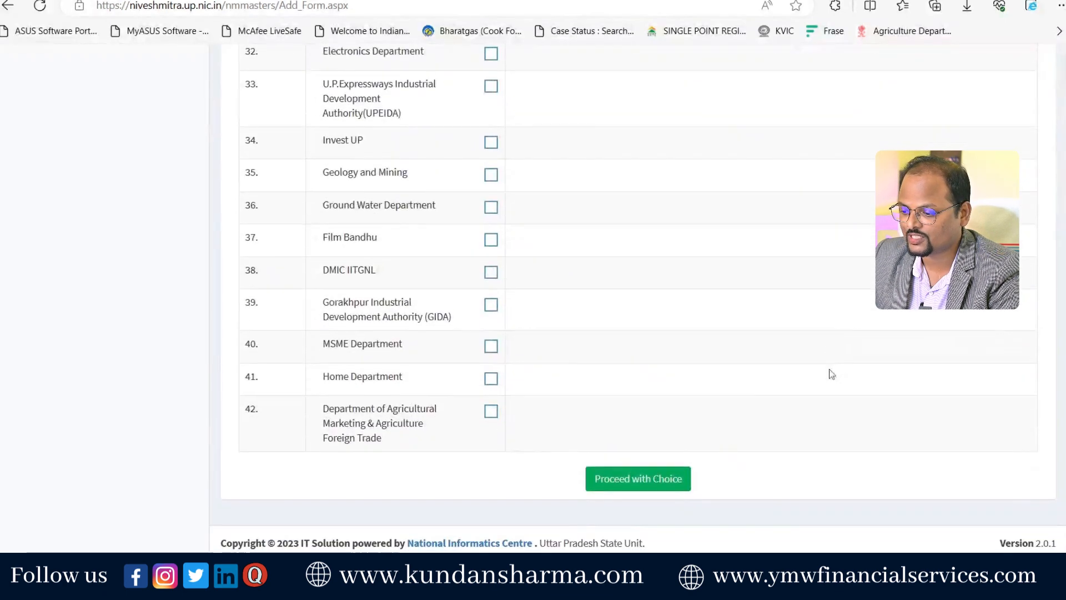
pyautogui.click(660, 479)
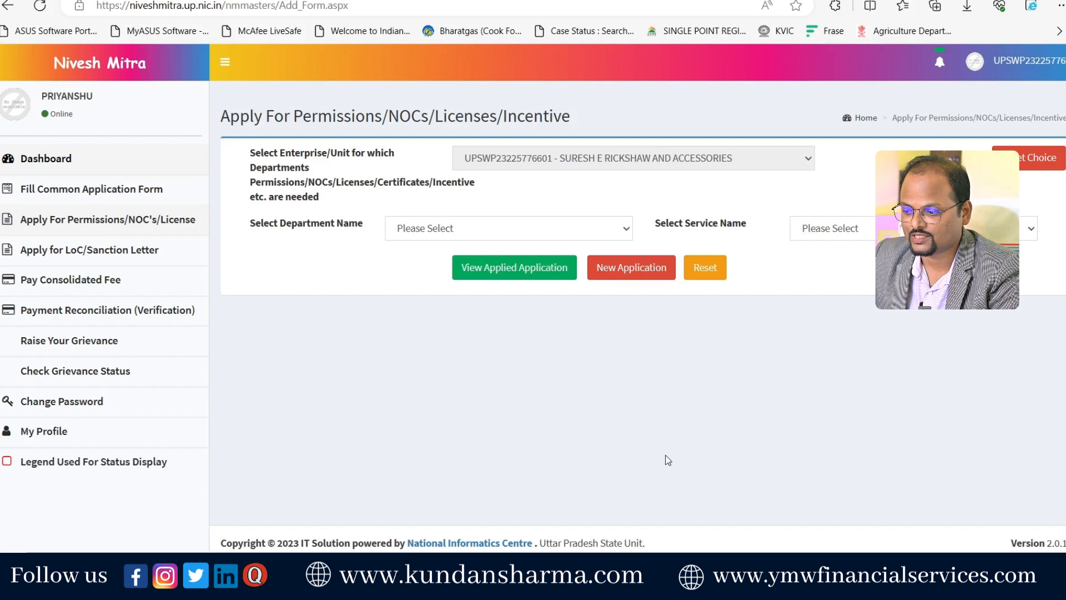
# Step: Create a new application for Registrar Firms Societies and Chits with the service Registration of Partnership firms, Society
pyautogui.click(525, 233)
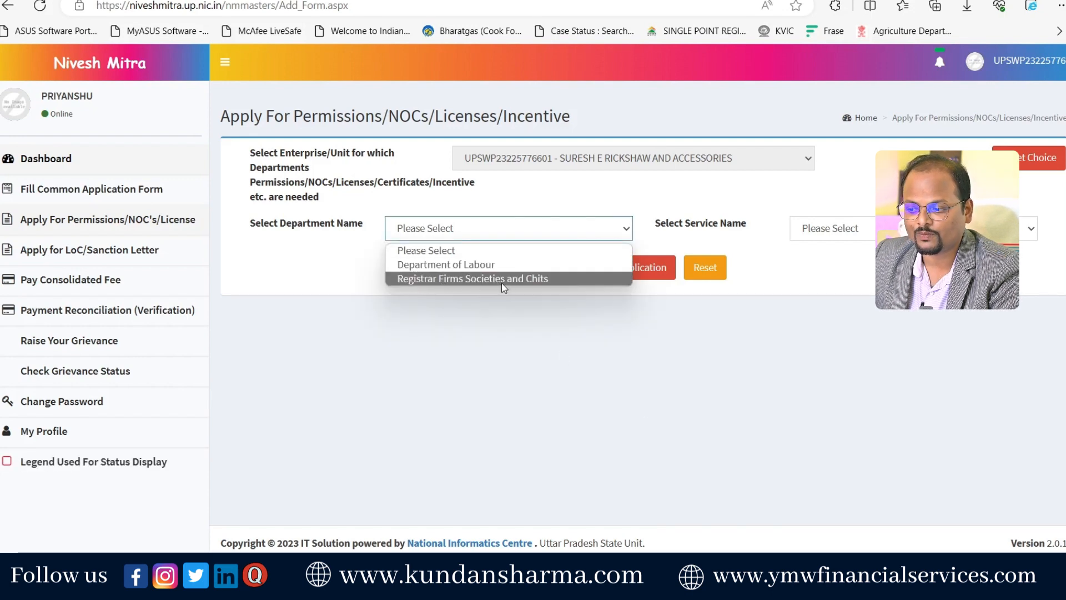
pyautogui.click(521, 281)
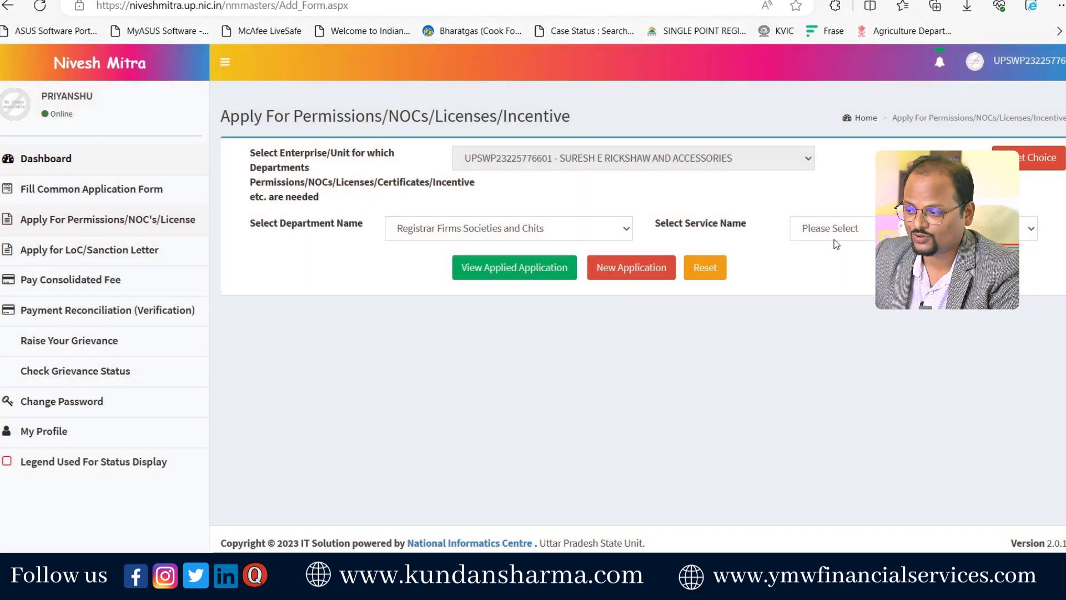
pyautogui.click(833, 239)
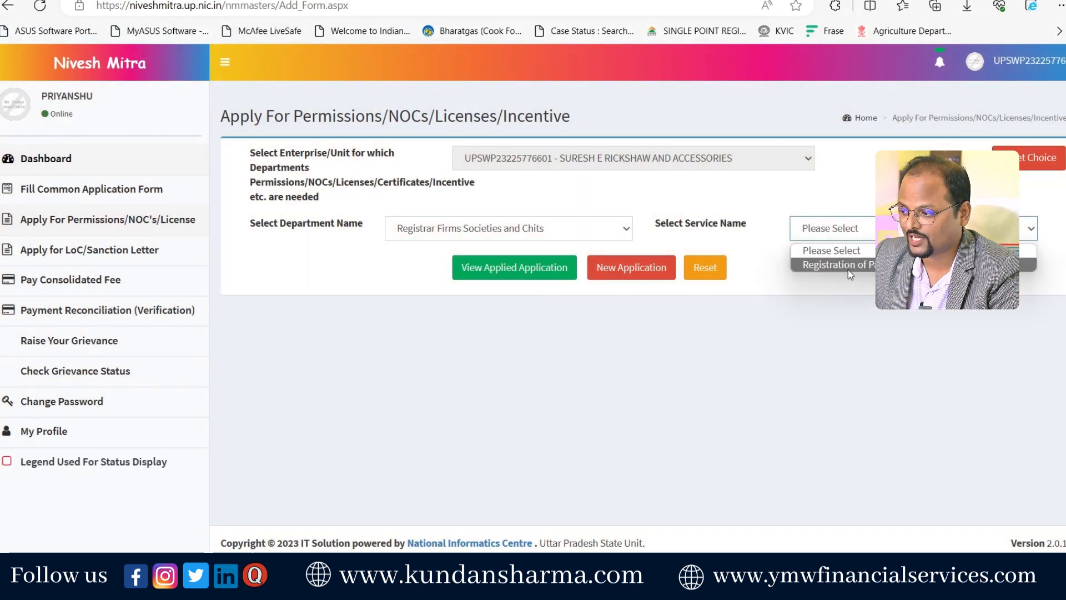
pyautogui.click(849, 265)
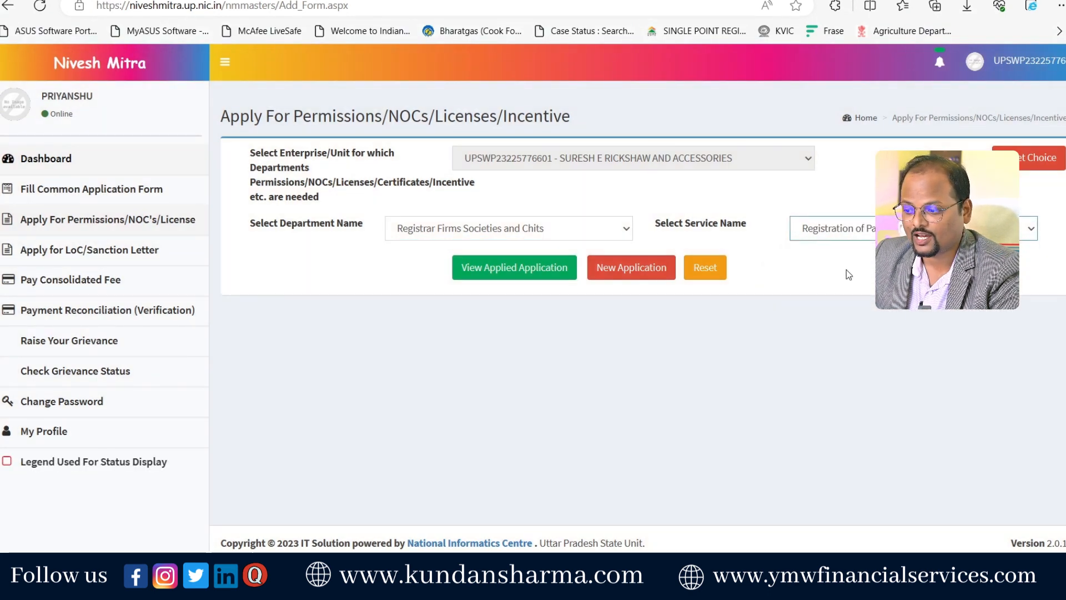
pyautogui.click(648, 279)
pyautogui.click(604, 85)
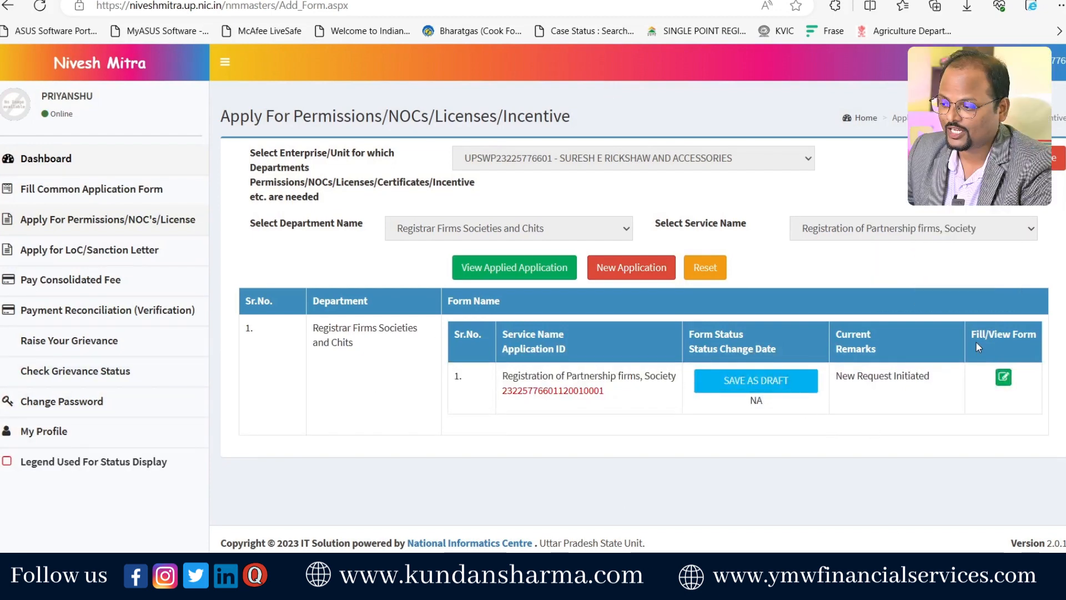
# Step: Open the draft application's form, sending the information despite the insecure connection, and choose to register a firm
pyautogui.click(1004, 378)
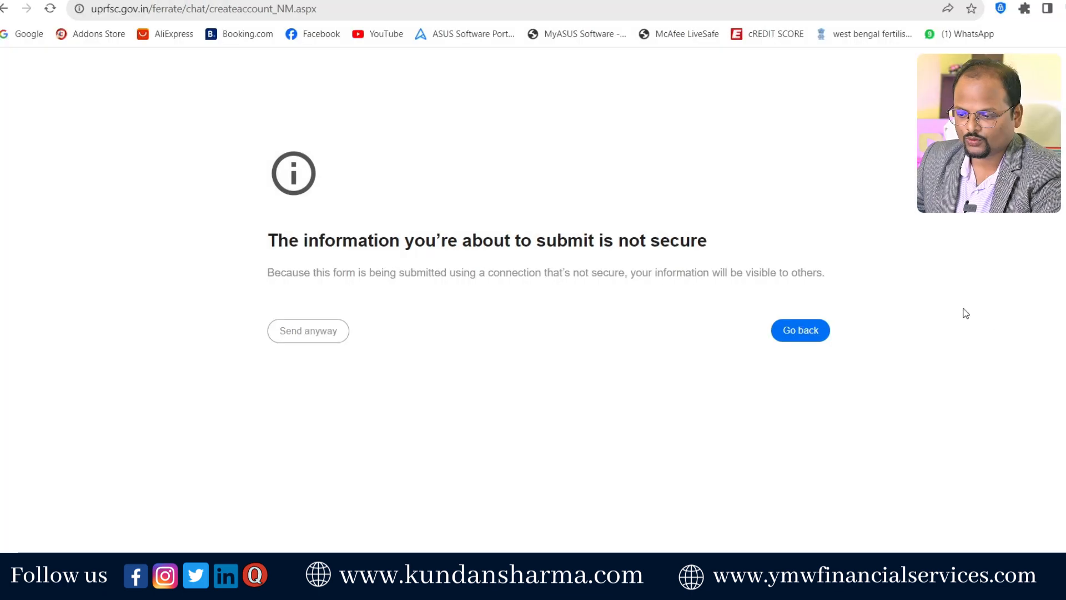
pyautogui.click(305, 335)
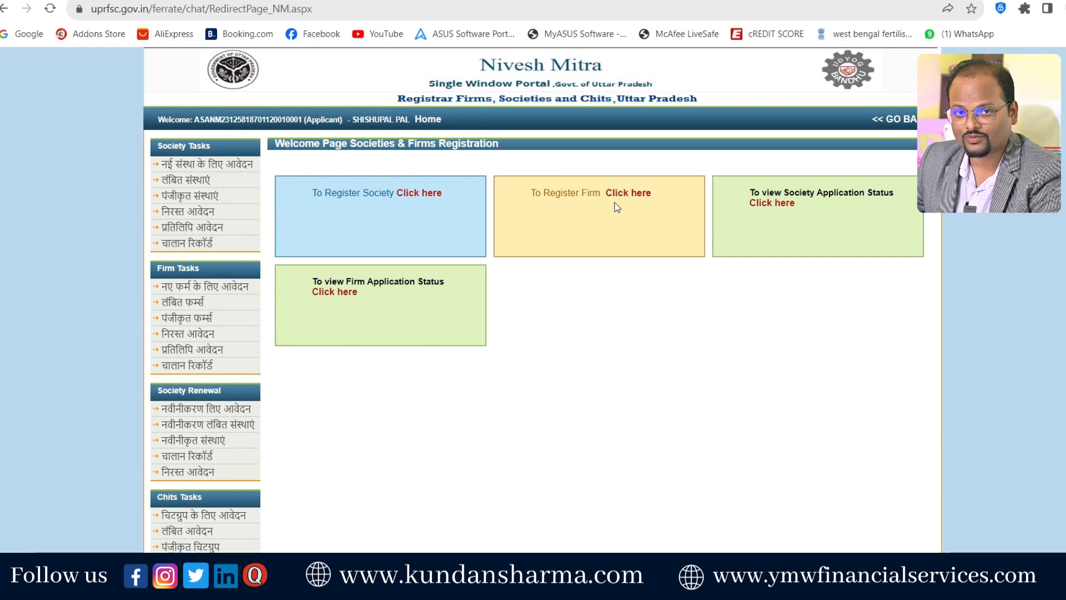
pyautogui.click(646, 195)
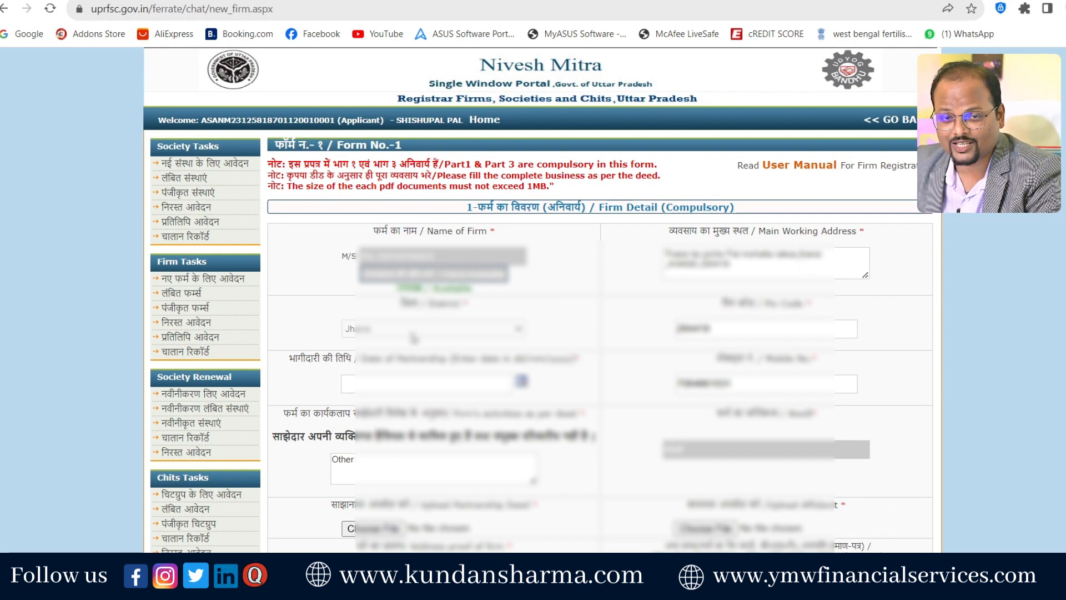
# Step: Clear the text of the firm's activities as per deed in the Firm Detail section
pyautogui.scroll(-2, 442, 379)
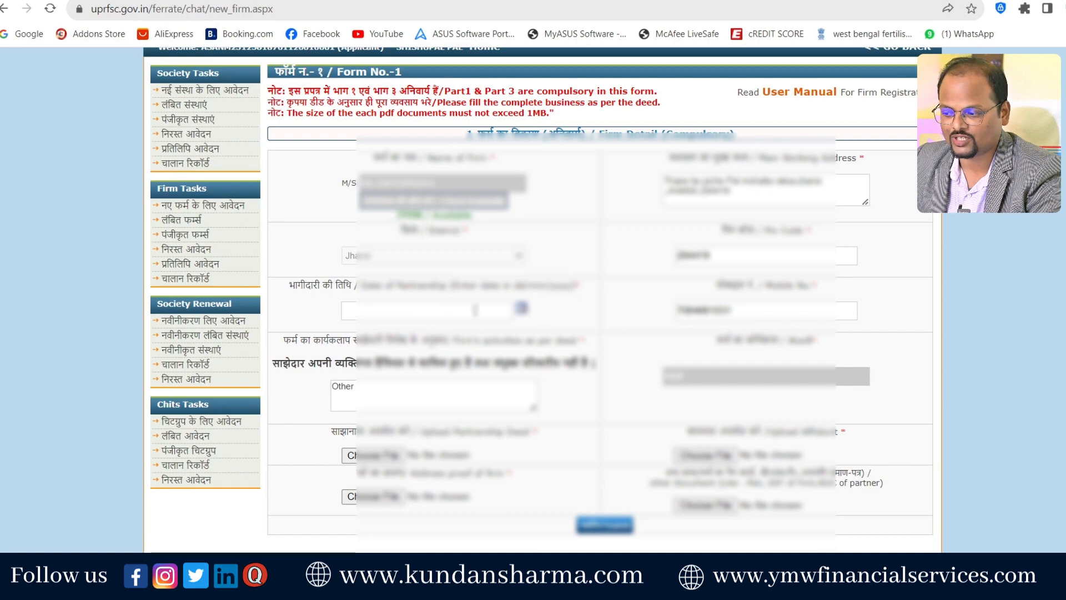
pyautogui.scroll(-2, 743, 315)
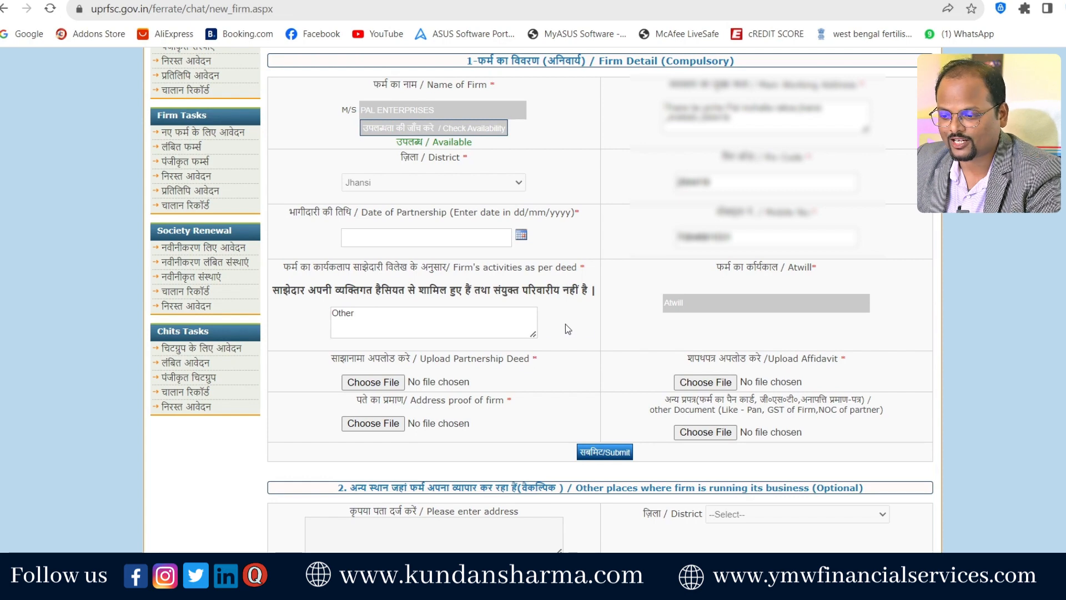
pyautogui.moveTo(365, 315); pyautogui.dragTo(346, 314)
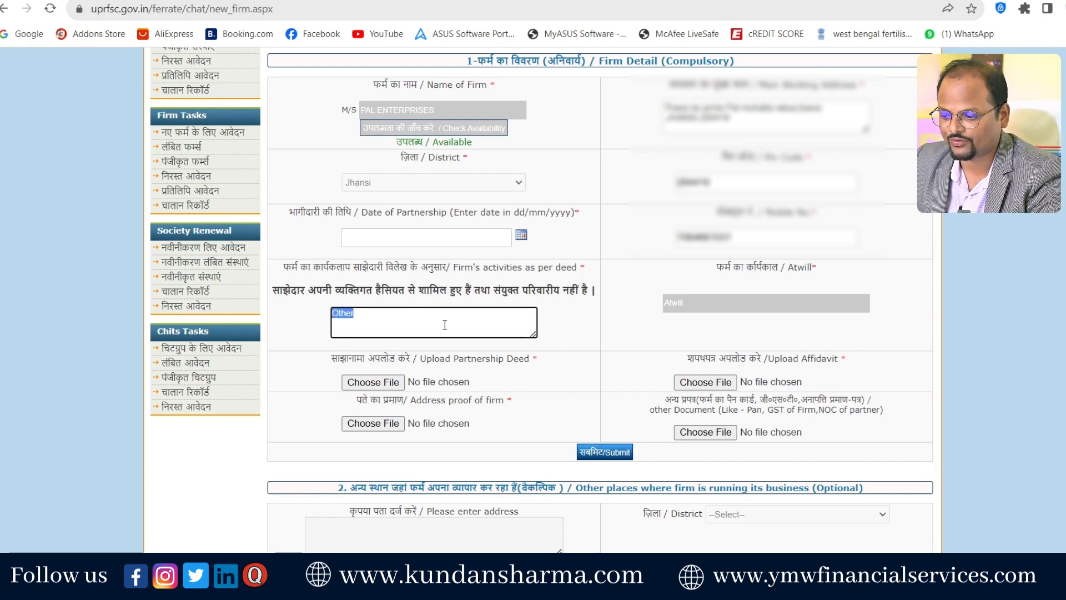
pyautogui.press('BackSpace')
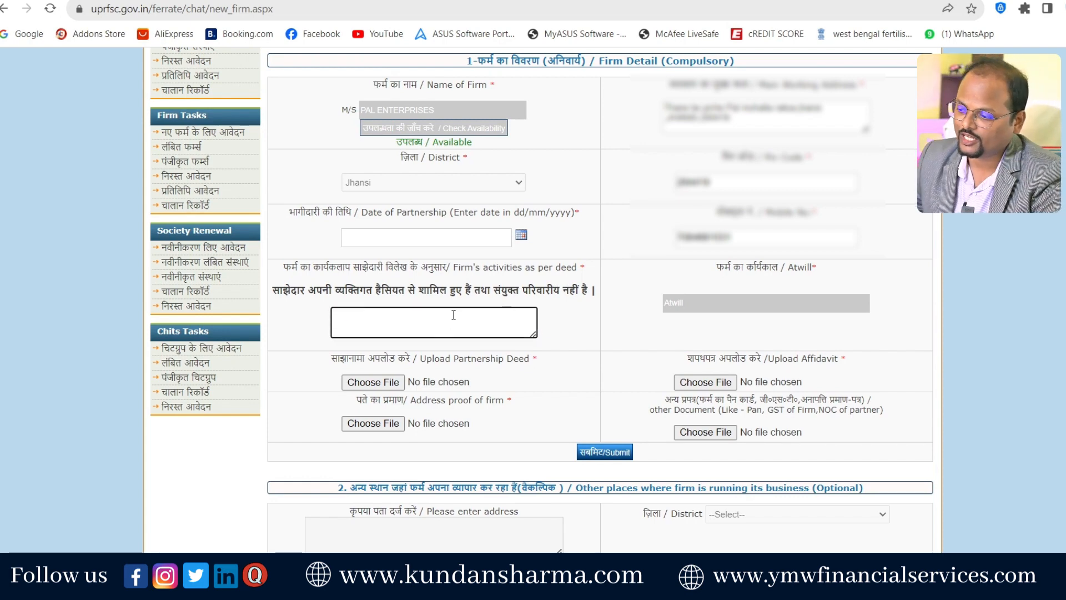
pyautogui.click(808, 272)
# Step: Examine the affidavit upload and the file selection for the firm's other documents, without choosing a file
pyautogui.scroll(-3, 808, 272)
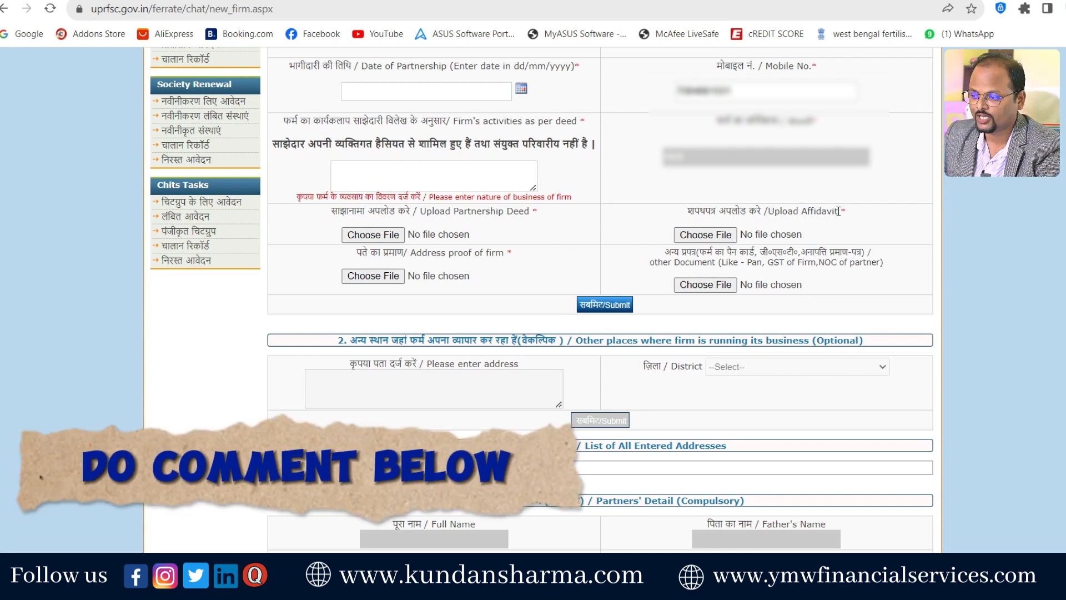
pyautogui.moveTo(835, 210); pyautogui.dragTo(801, 210)
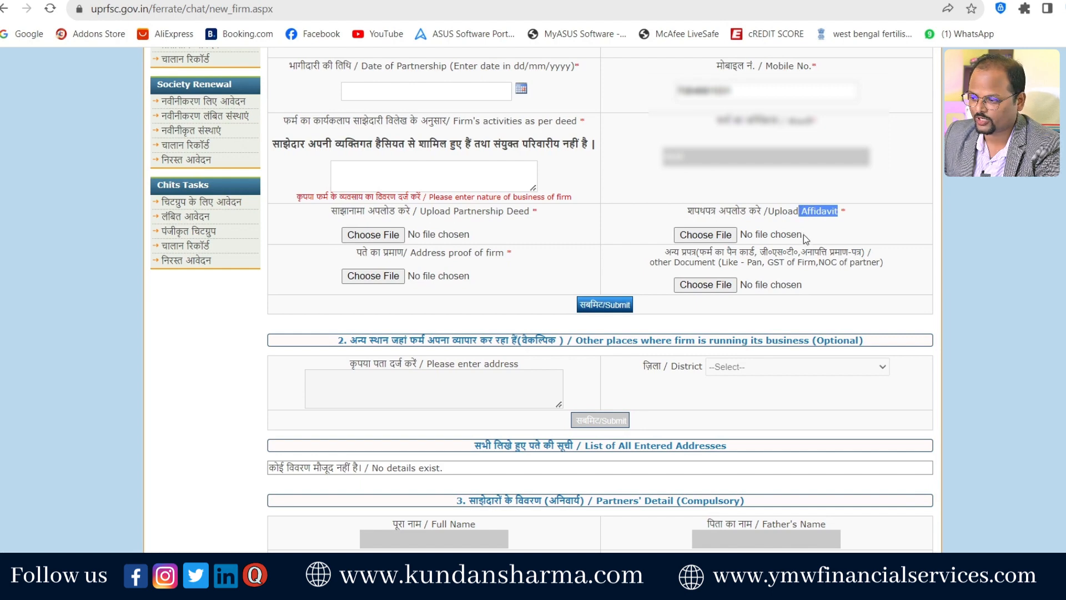
pyautogui.click(728, 280)
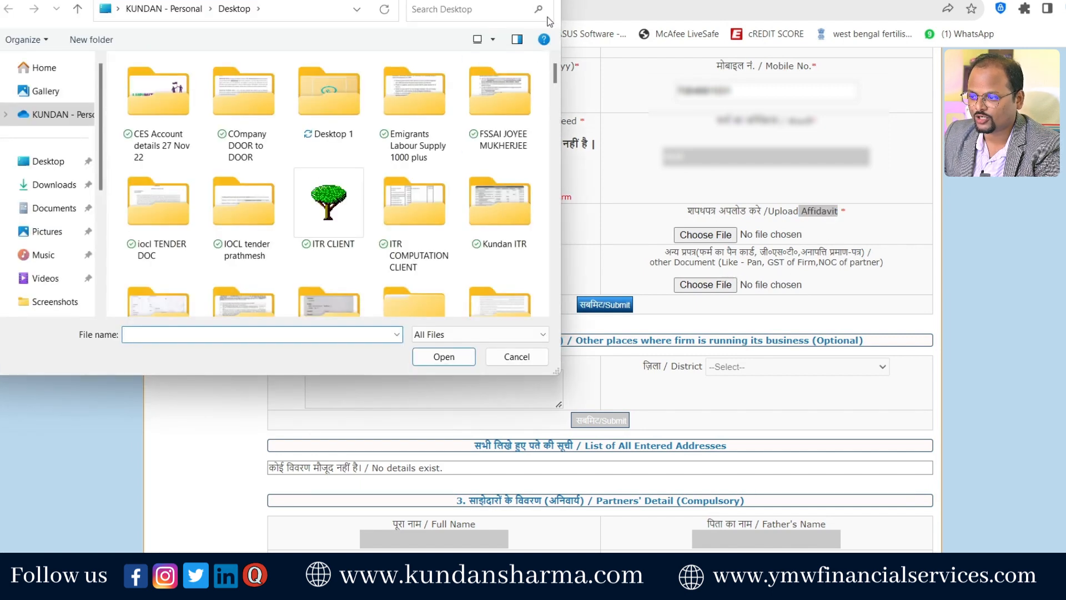
pyautogui.press('Escape')
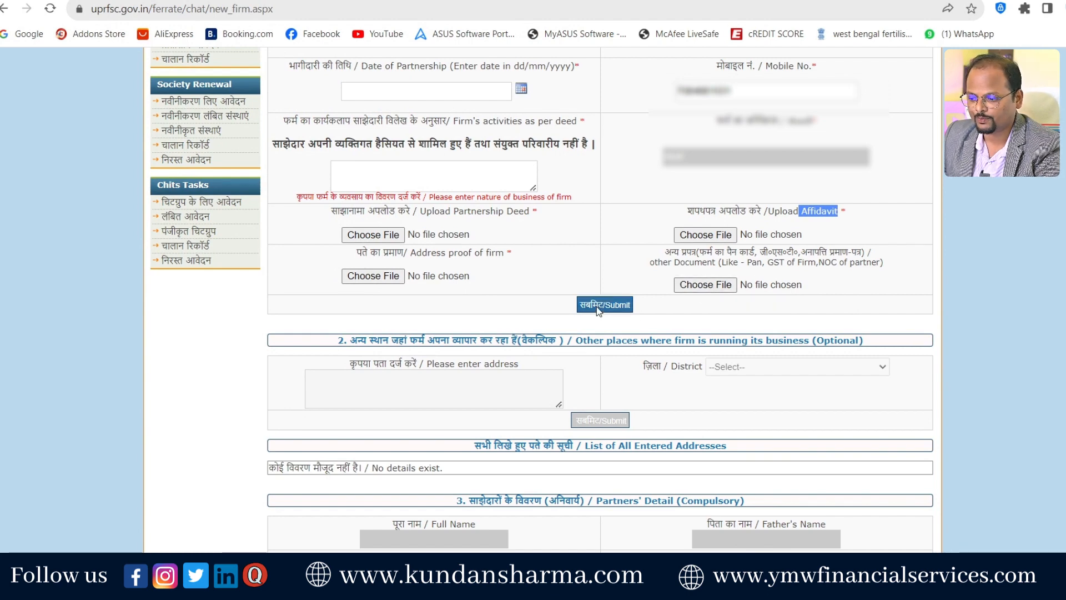
# Step: Examine the form's sections for other business places and partners' details, and the notes on upload formats and sizes
pyautogui.scroll(-1, 597, 309)
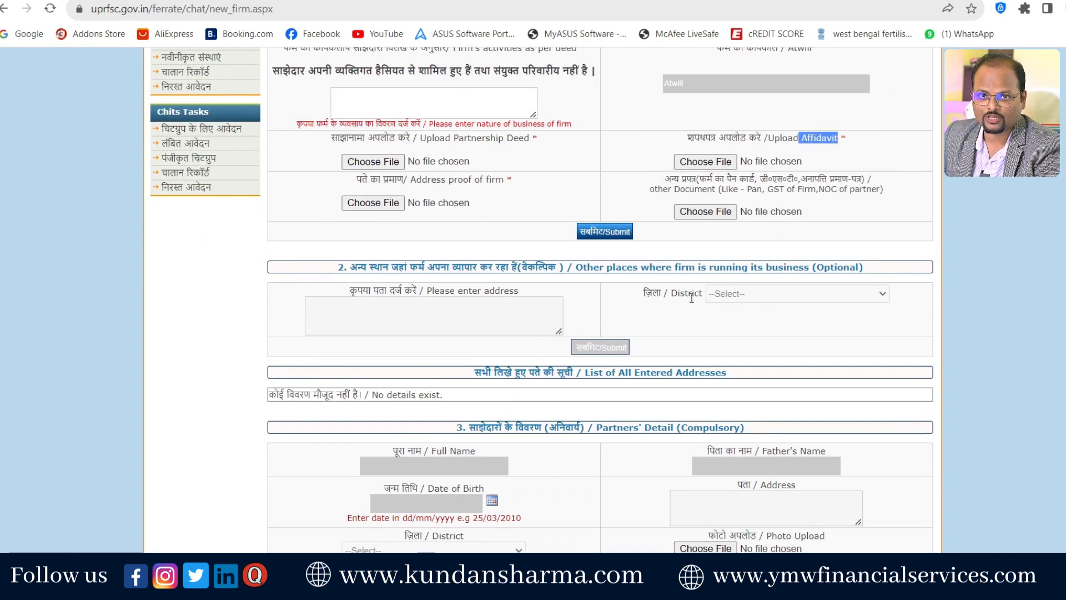
pyautogui.scroll(-1, 611, 278)
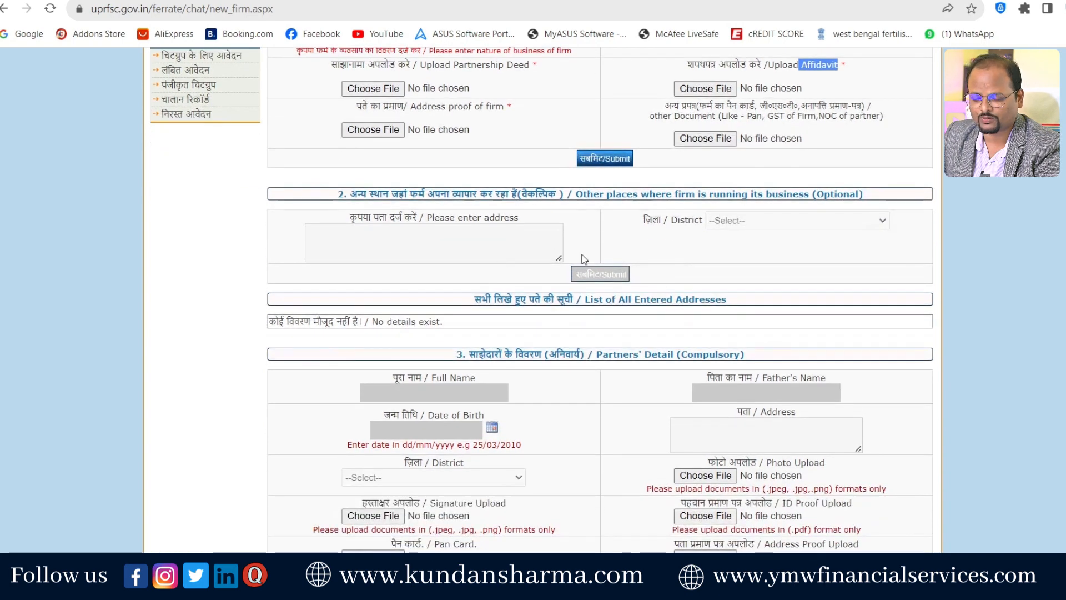
pyautogui.scroll(-1, 669, 259)
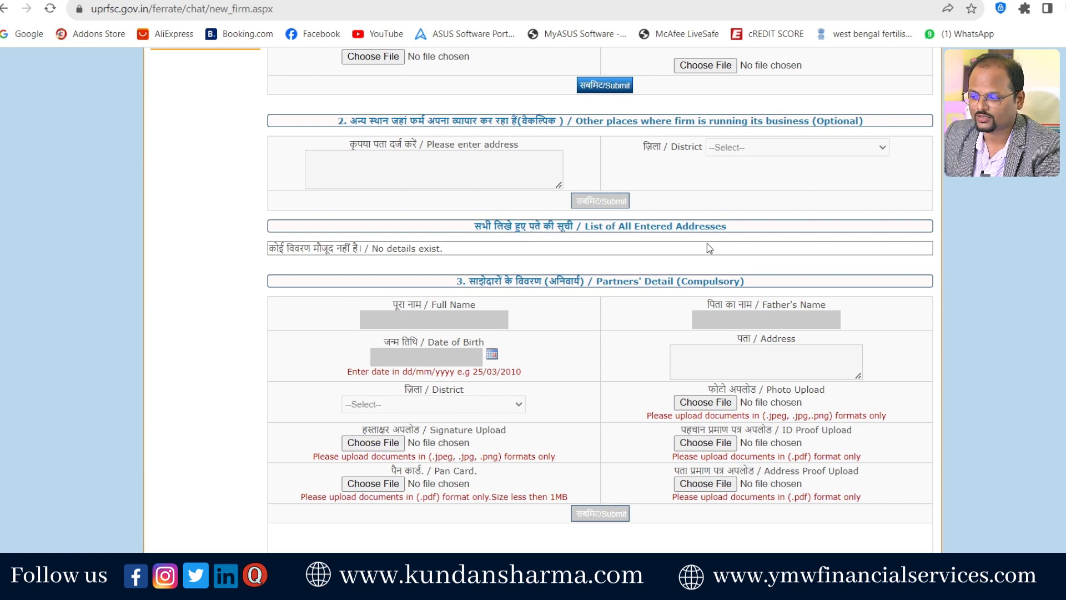
pyautogui.scroll(-1, 707, 243)
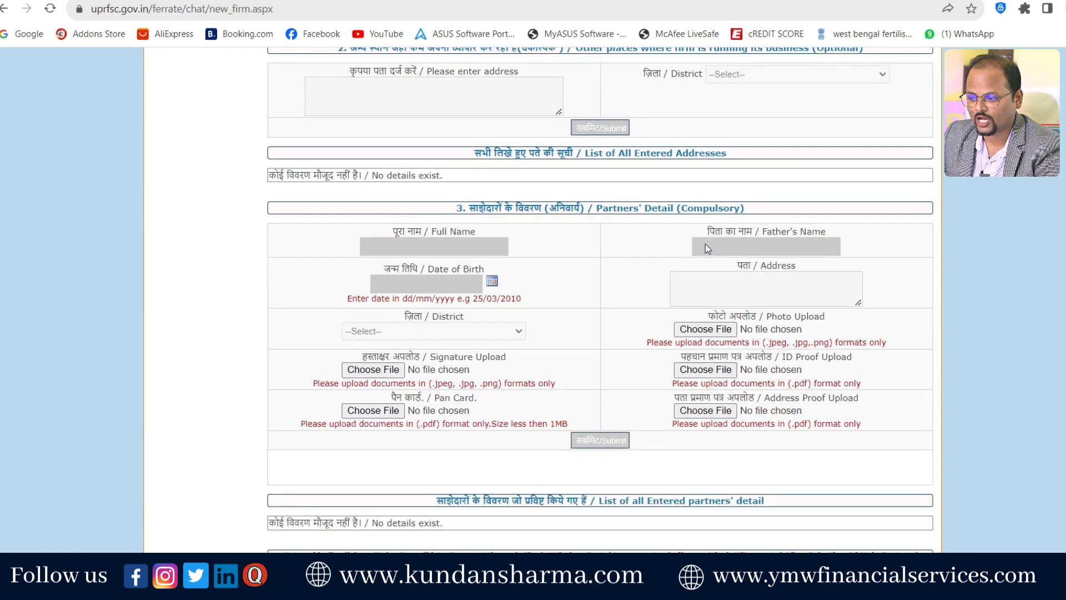
pyautogui.scroll(-1, 590, 282)
pyautogui.scroll(-1, 590, 282)
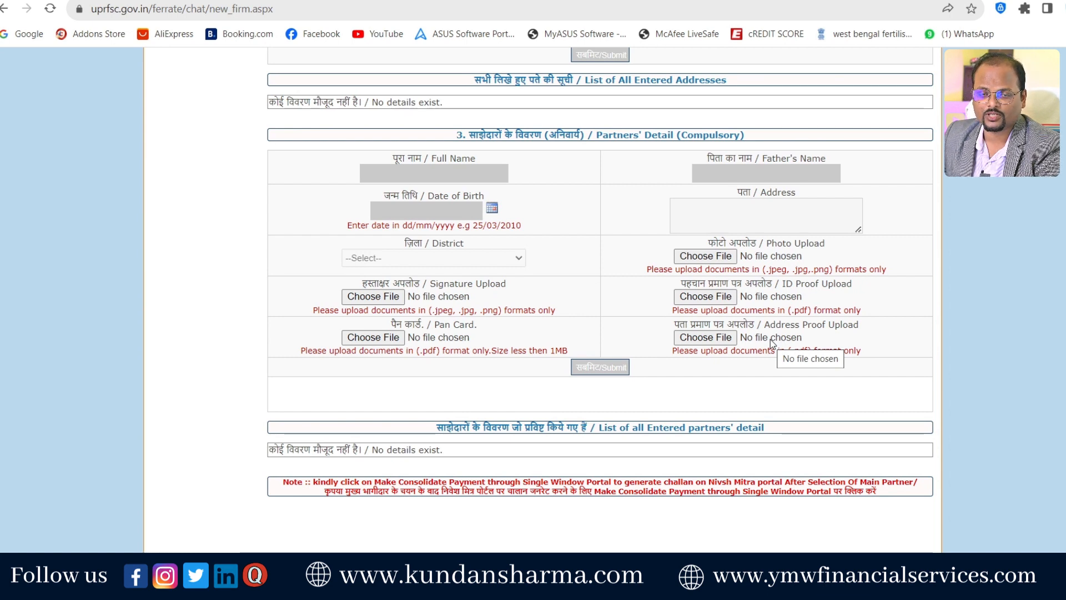
pyautogui.scroll(-3, 772, 343)
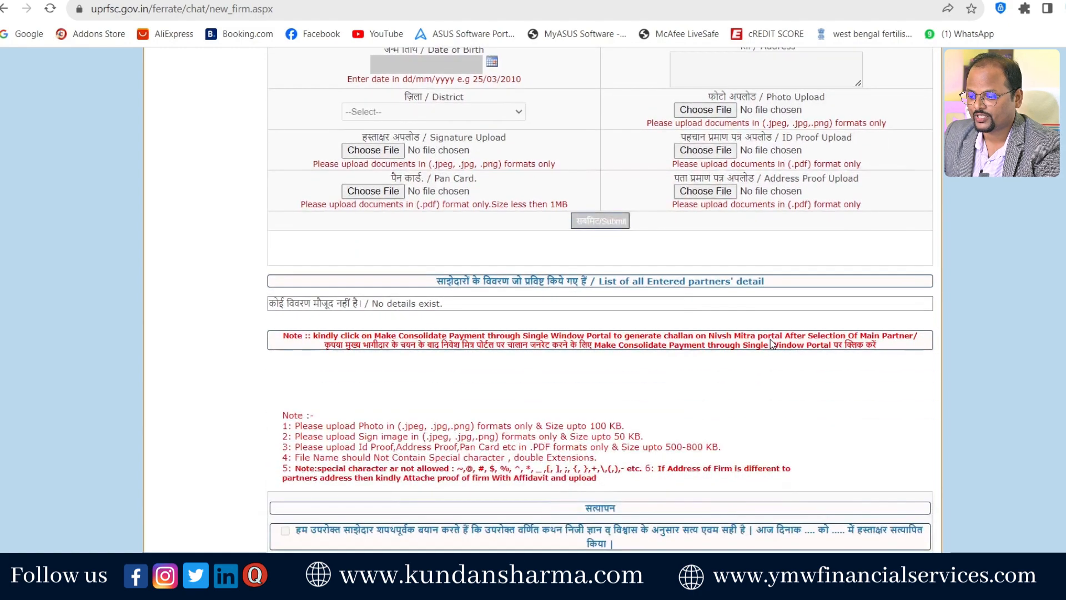
pyautogui.scroll(3, 772, 343)
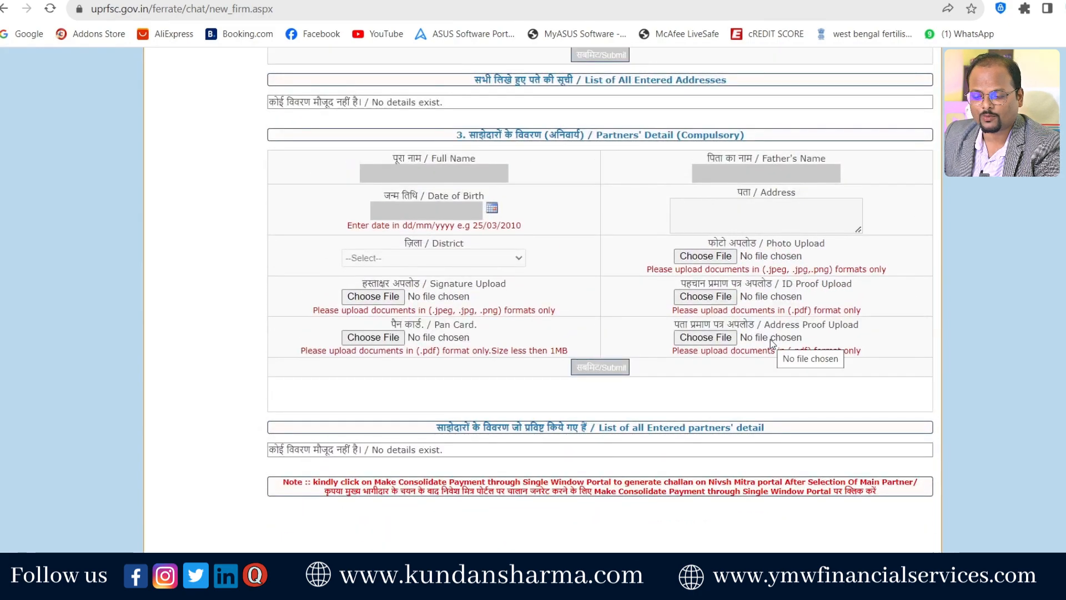
pyautogui.scroll(-3, 772, 343)
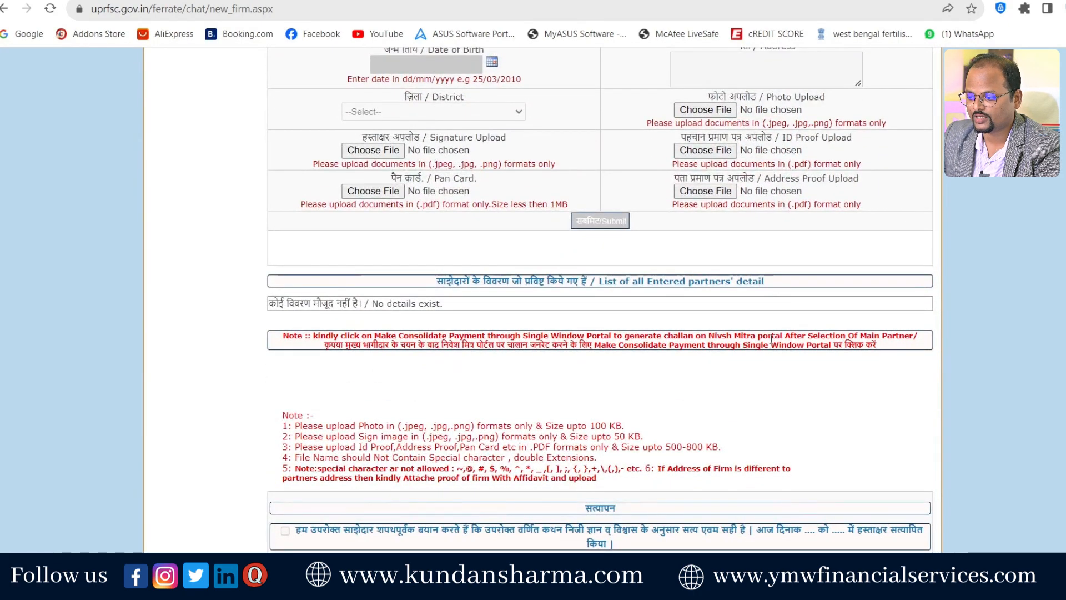
pyautogui.scroll(-3, 771, 340)
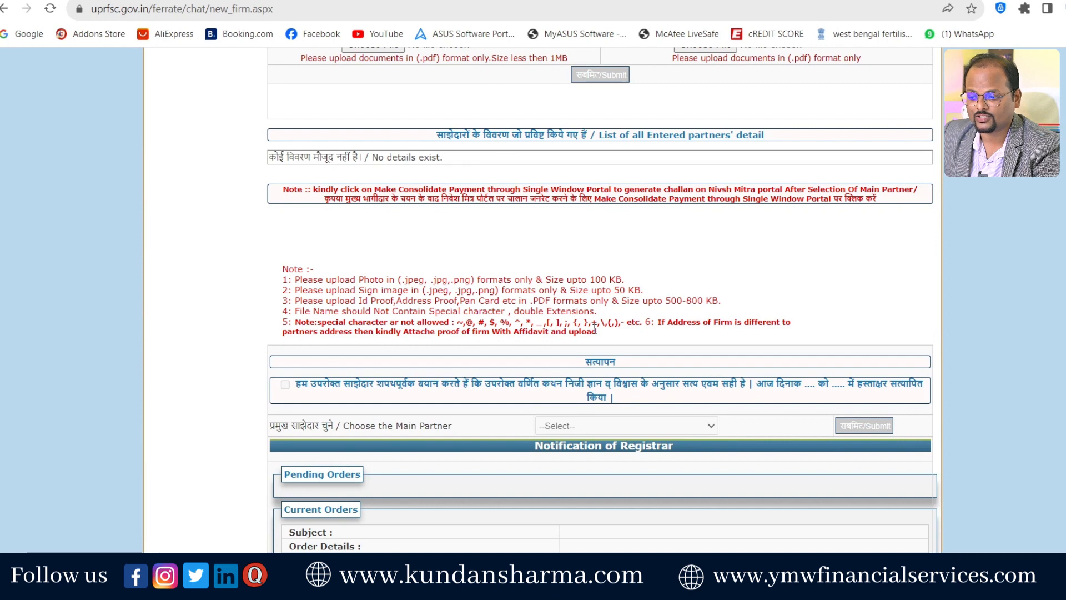
pyautogui.moveTo(590, 280); pyautogui.dragTo(616, 273)
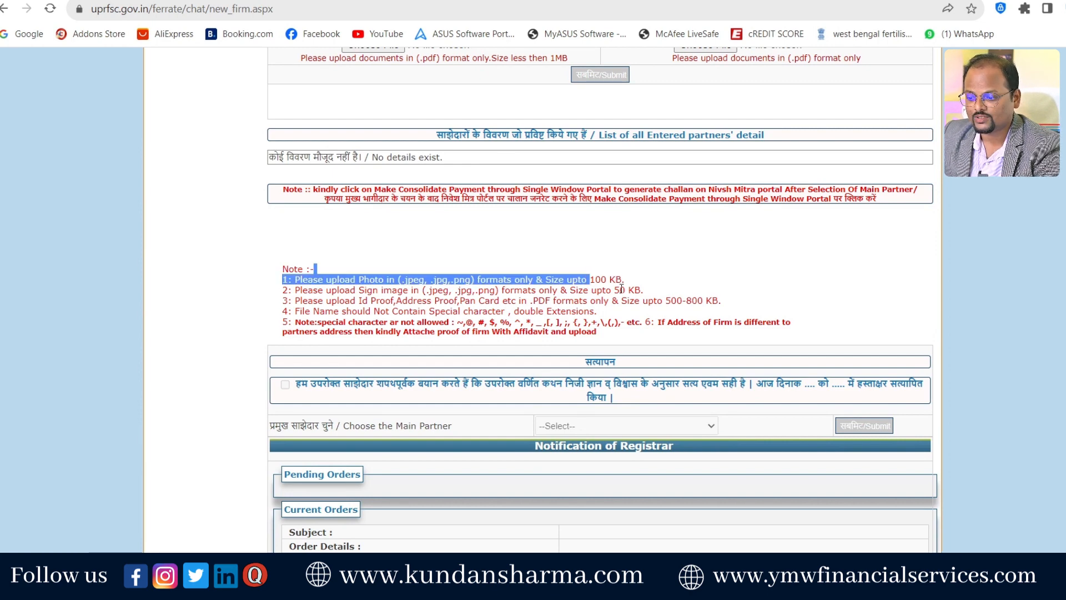
pyautogui.click(621, 291)
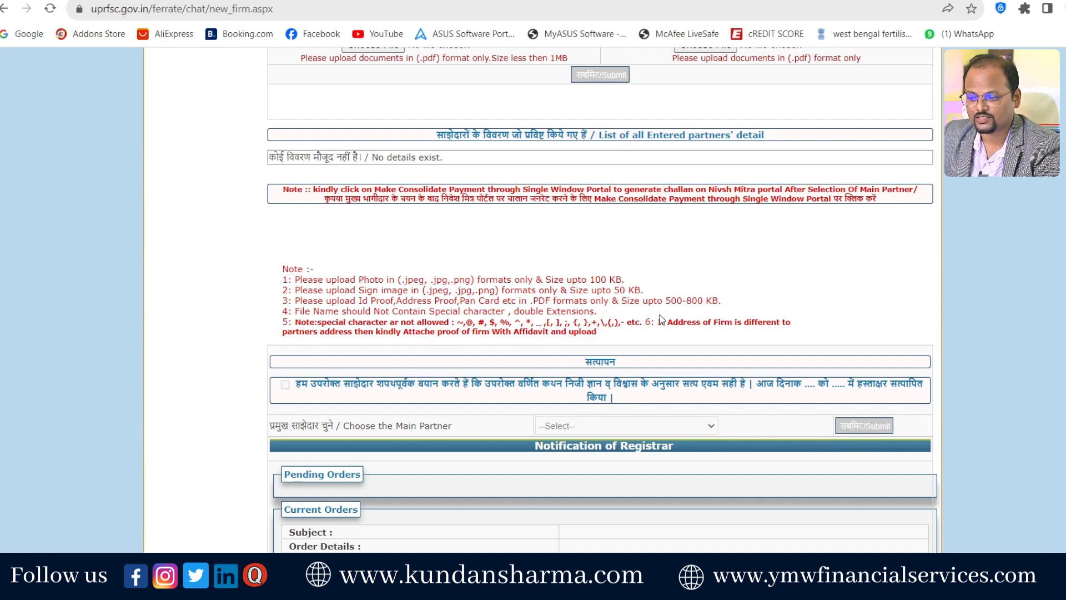
pyautogui.scroll(-3, 660, 318)
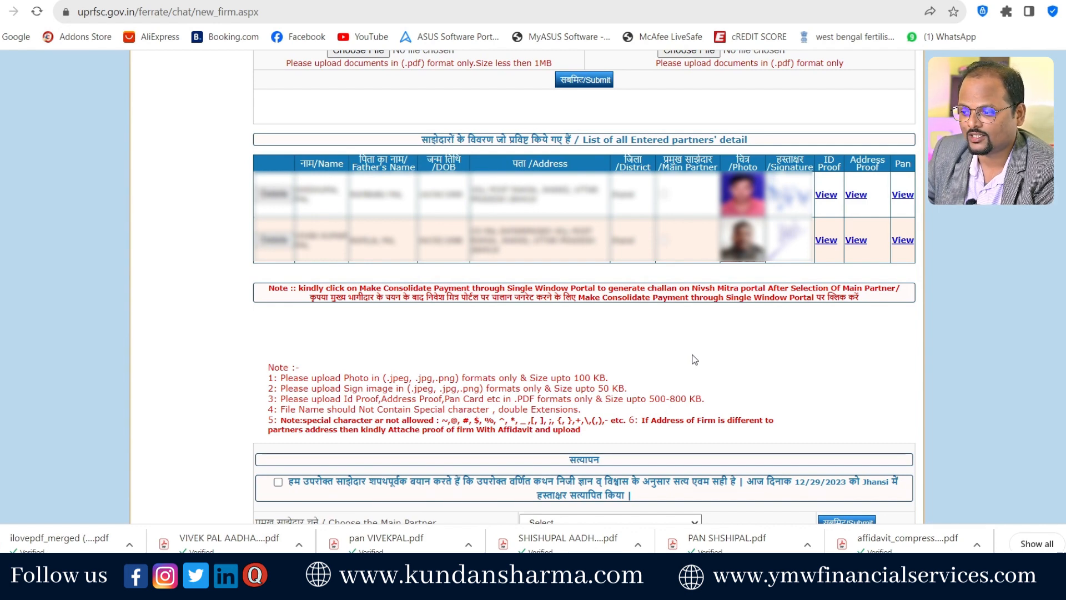
# Step: Accept the verification declaration, choose the first listed partner as the main partner, and submit the selection
pyautogui.scroll(-3, 694, 360)
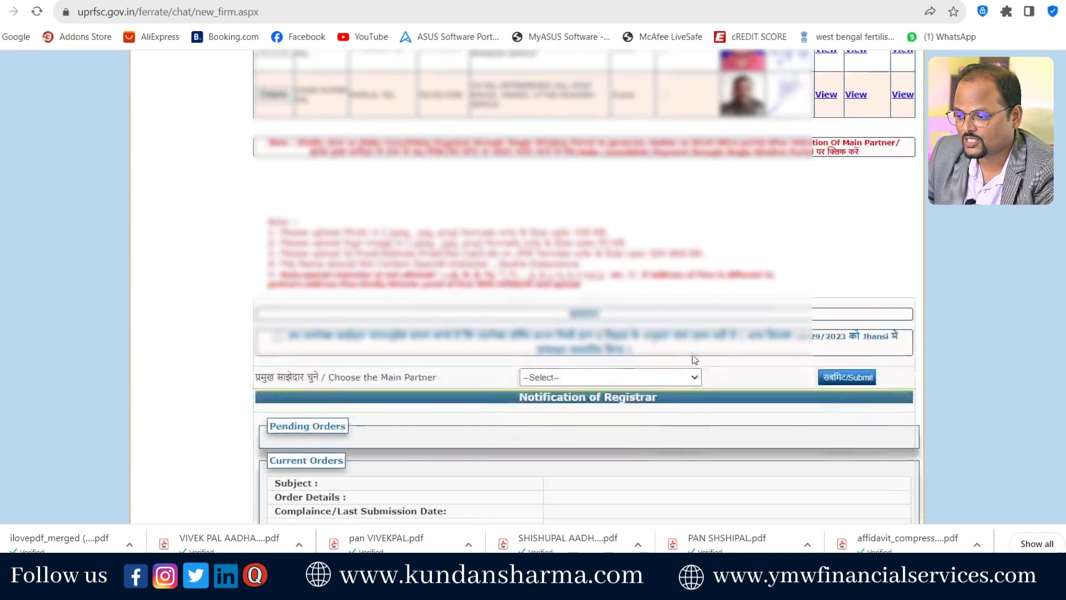
pyautogui.click(277, 336)
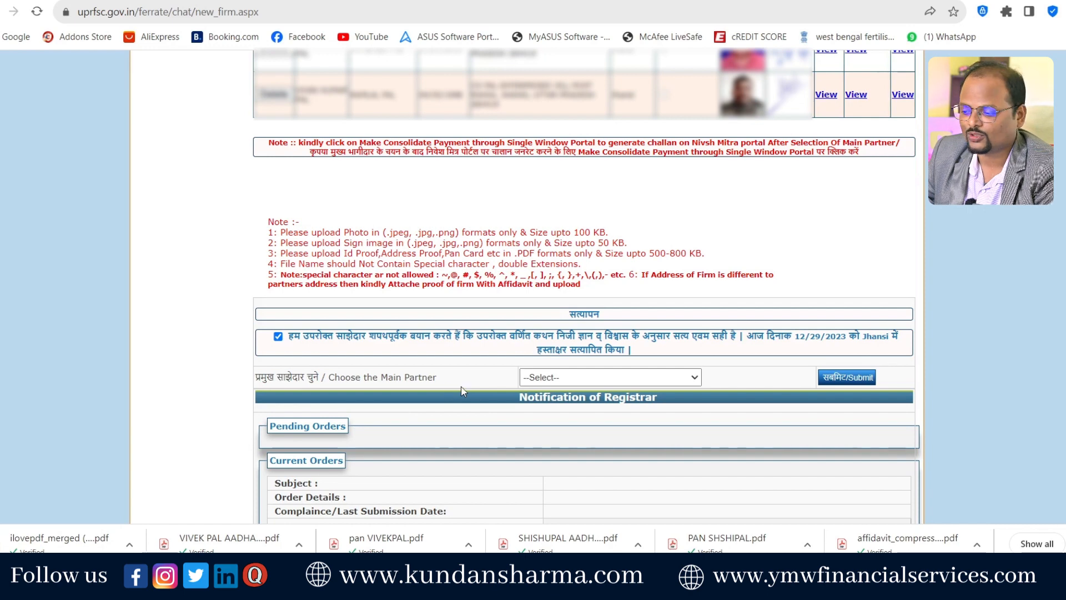
pyautogui.click(587, 382)
pyautogui.click(557, 403)
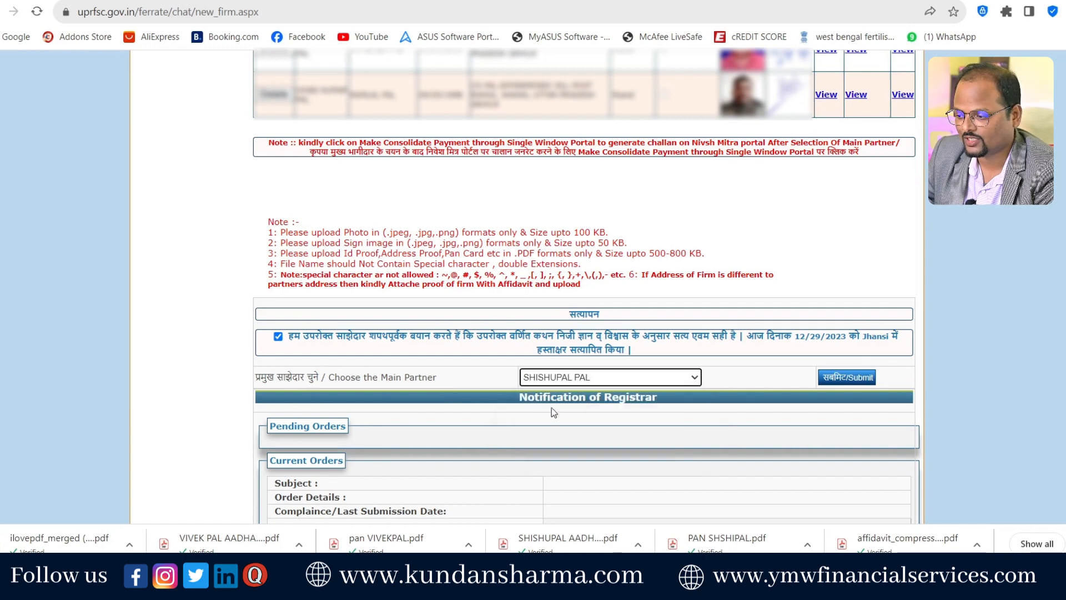
pyautogui.scroll(-4, 777, 277)
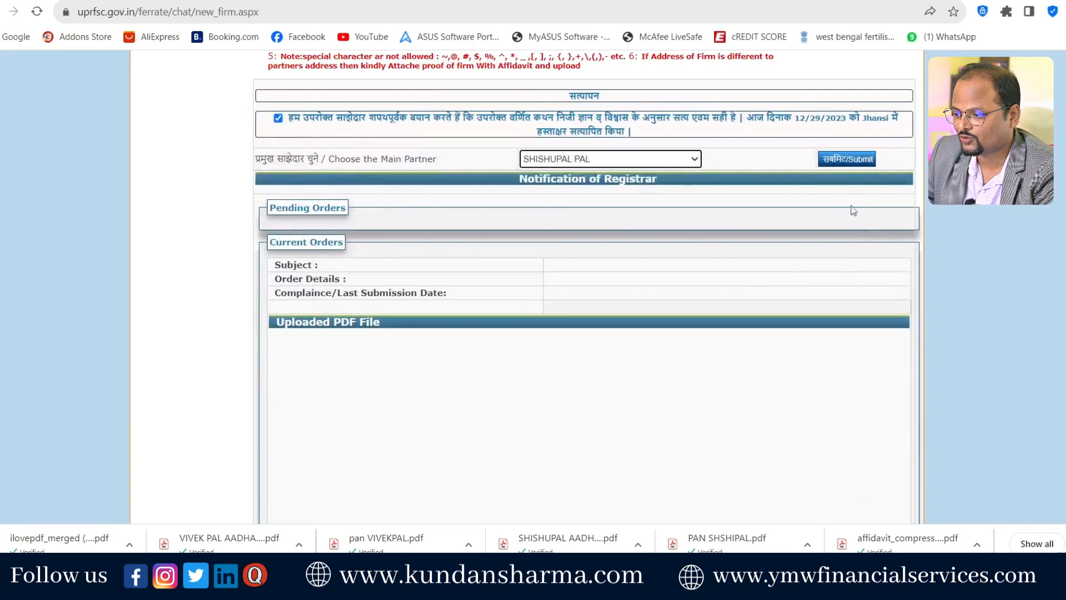
pyautogui.click(853, 165)
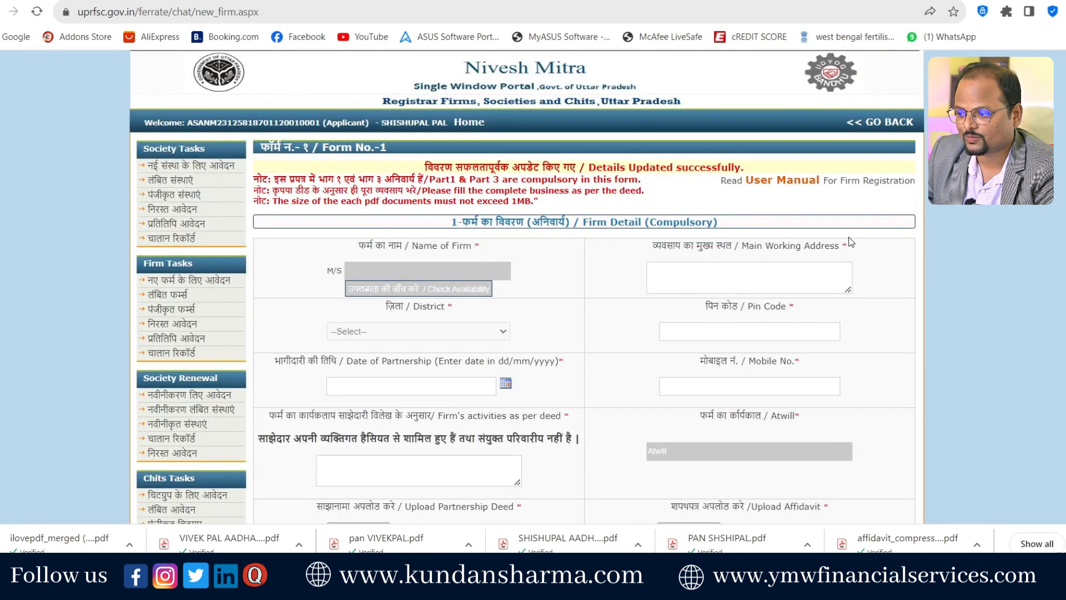
# Step: Try to submit the verification section again without choosing a main partner
pyautogui.scroll(-15, 849, 309)
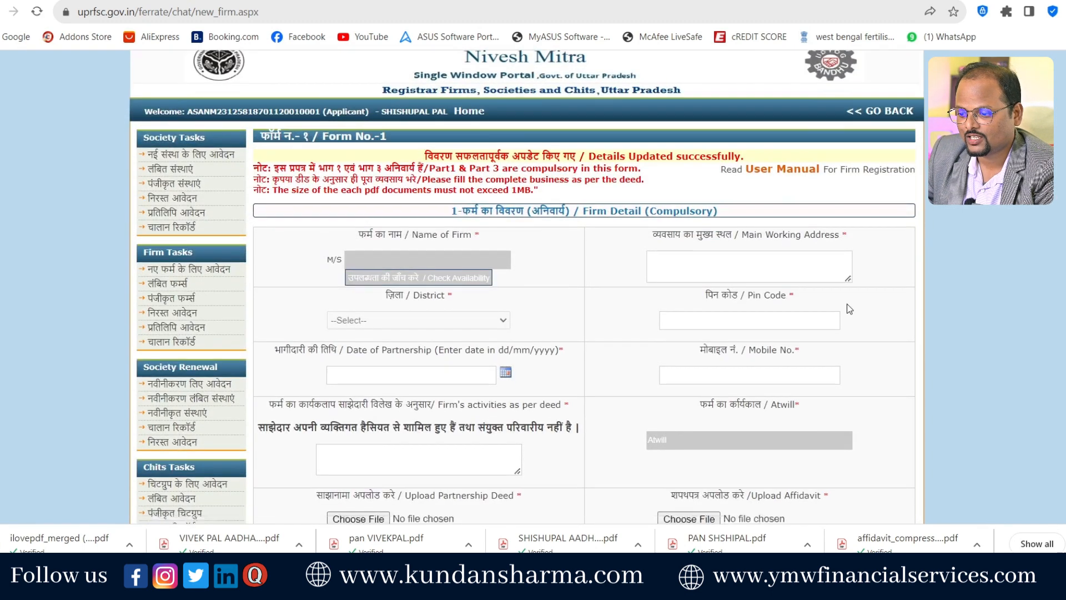
pyautogui.scroll(-5, 848, 308)
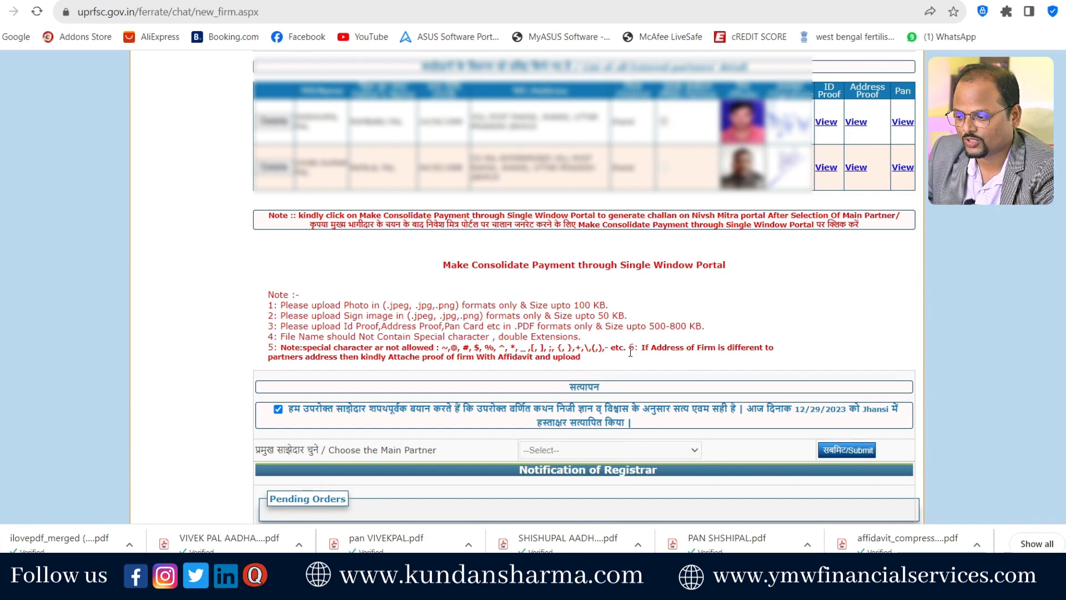
pyautogui.scroll(-3, 821, 399)
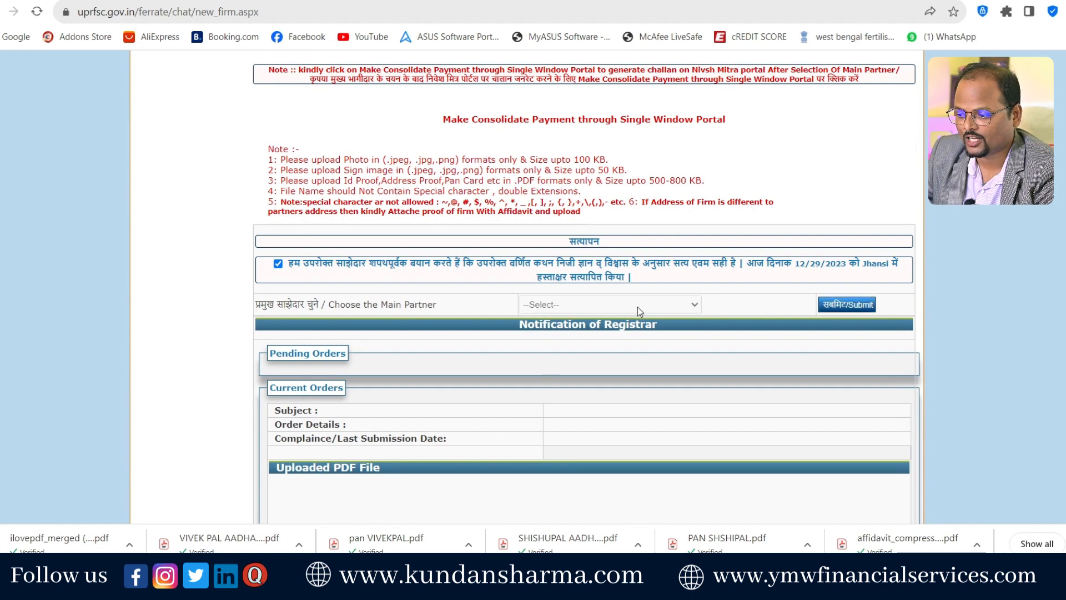
pyautogui.click(858, 305)
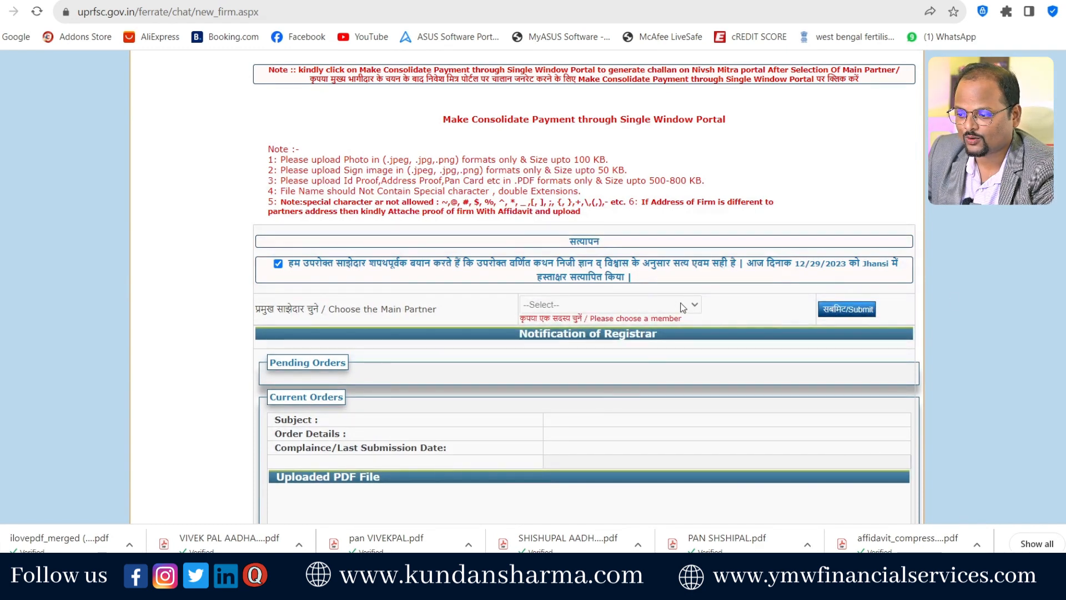
# Step: Choose to make the consolidated payment through the Single Window Portal and go back to Nivesh Mitra
pyautogui.scroll(3, 735, 307)
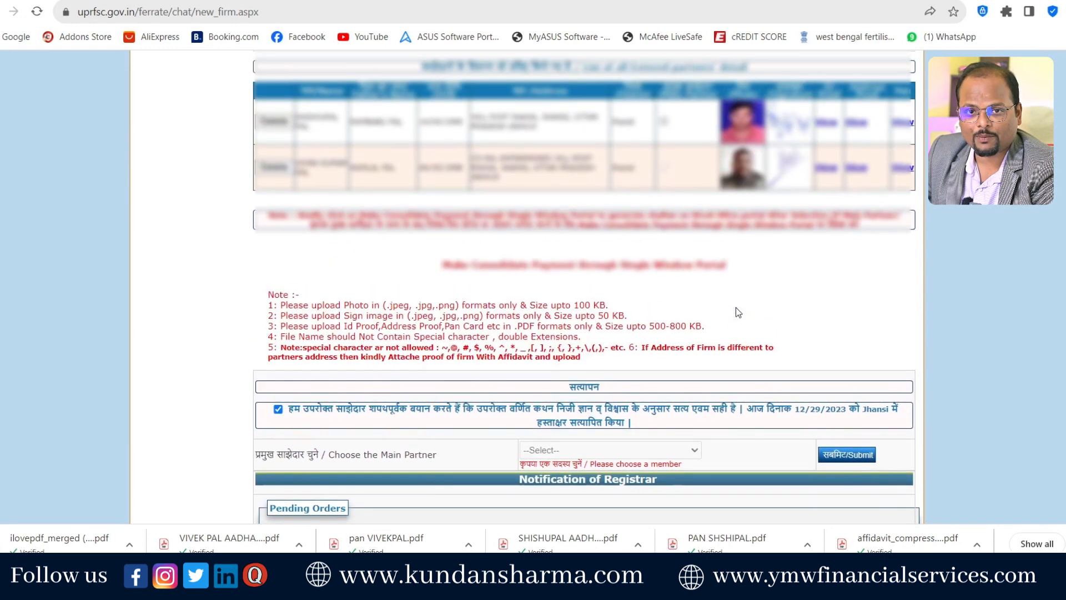
pyautogui.scroll(2, 735, 308)
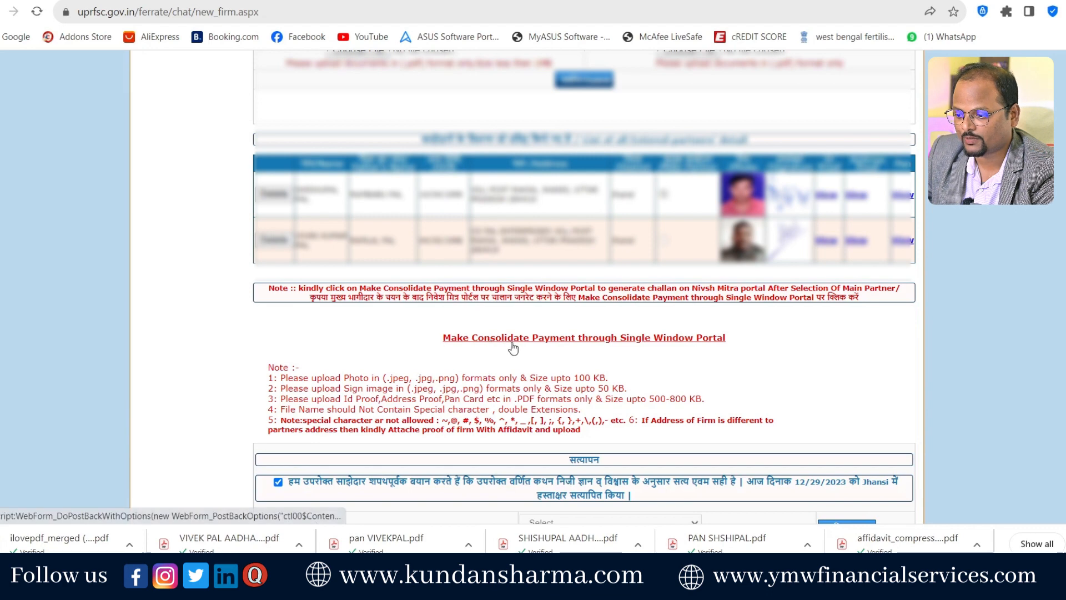
pyautogui.click(658, 345)
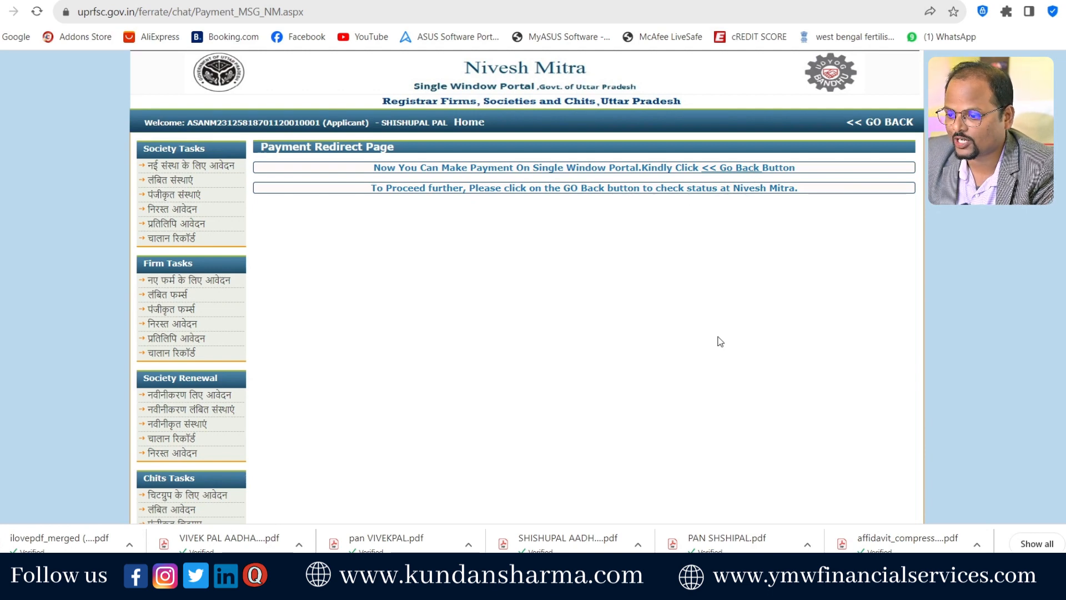
pyautogui.scroll(-2, 720, 340)
pyautogui.scroll(2, 720, 341)
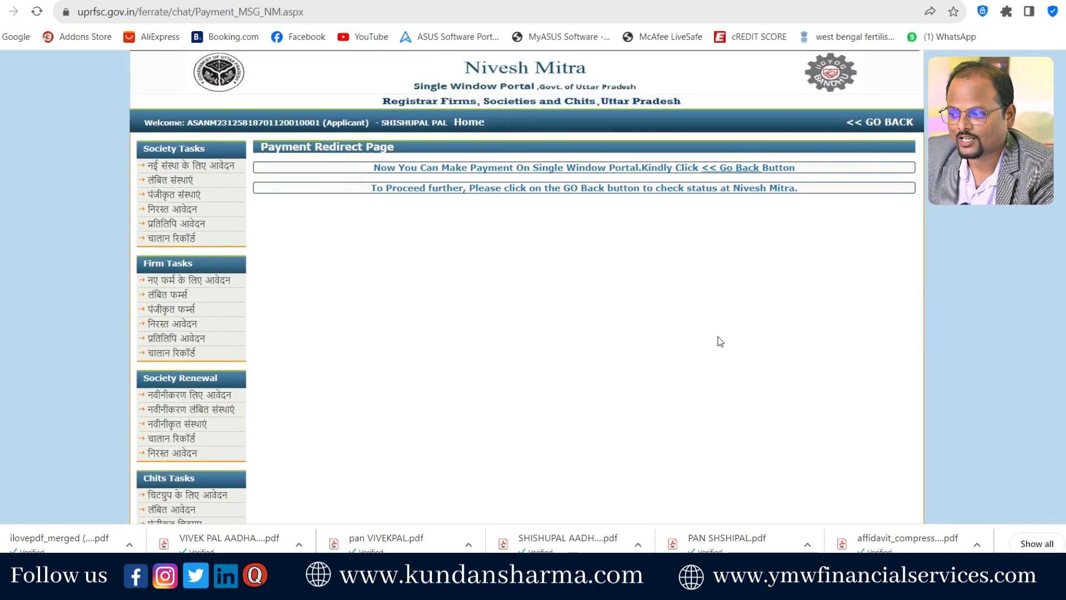
pyautogui.click(887, 123)
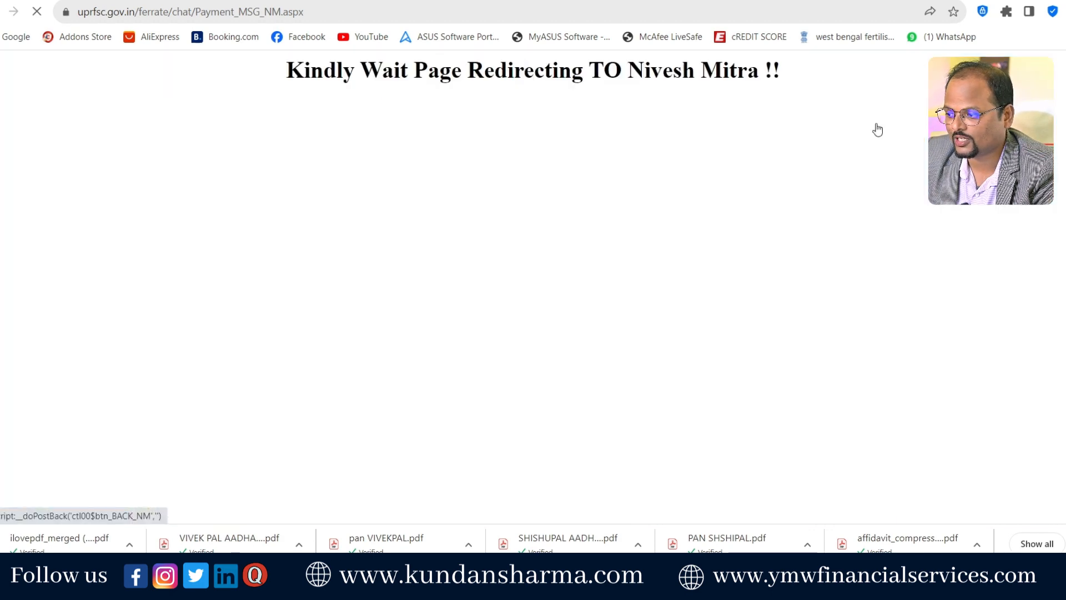
# Step: Show the applied applications of PAL ENTERPRISES for Registrar Firms Societies and Chits, service Registration of Partnership firms, Society
pyautogui.click(295, 342)
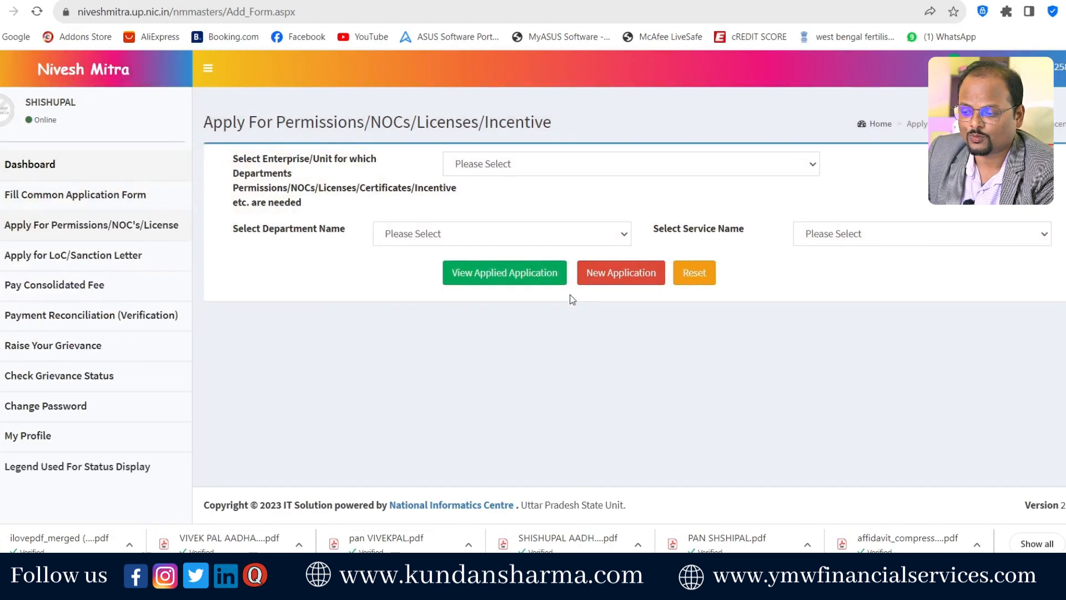
pyautogui.click(604, 165)
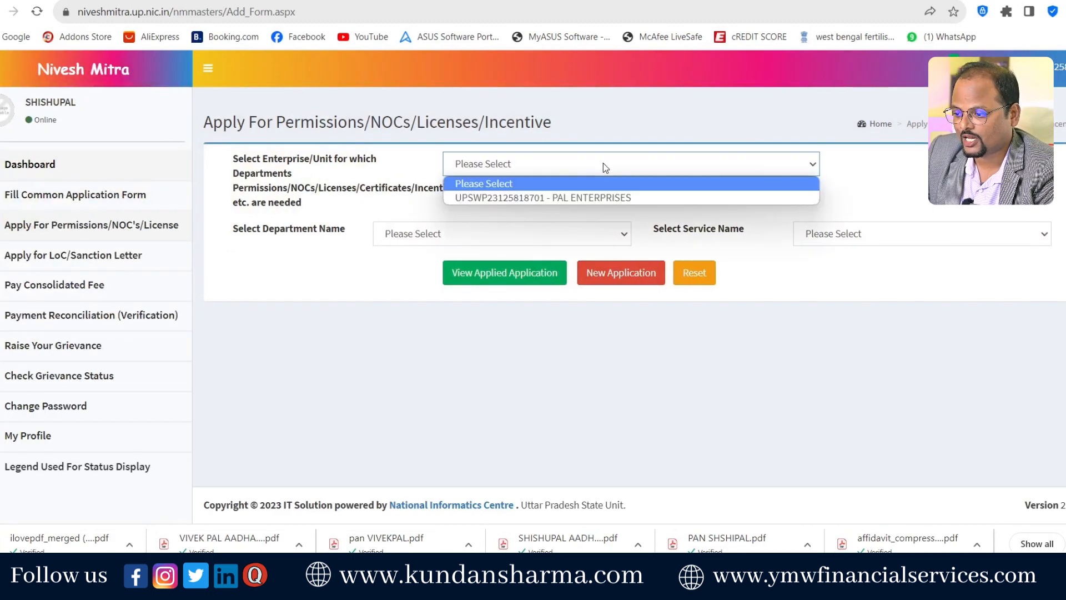
pyautogui.click(589, 195)
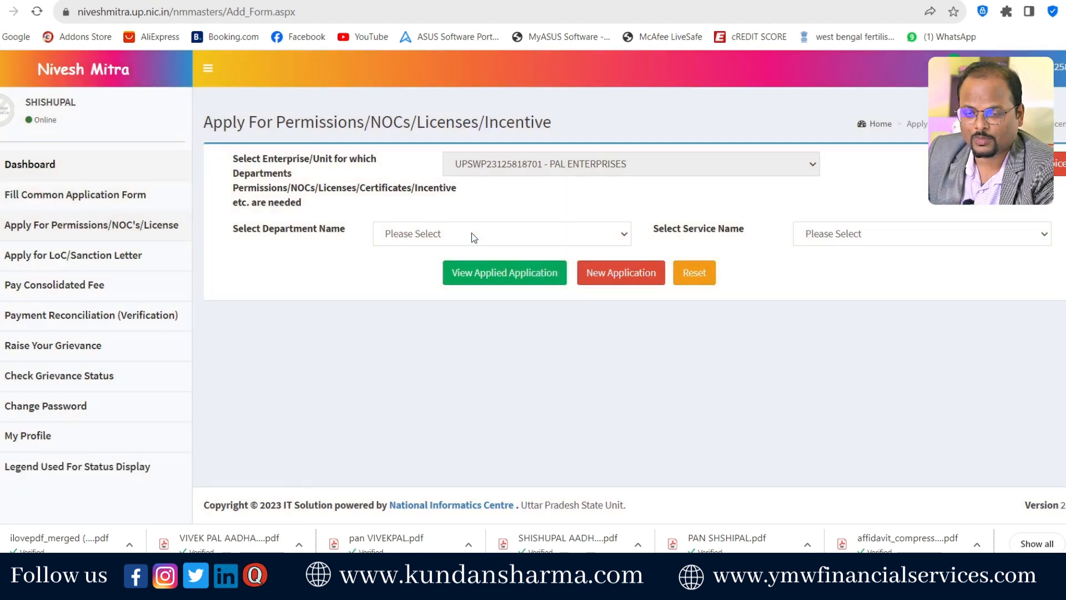
pyautogui.click(473, 234)
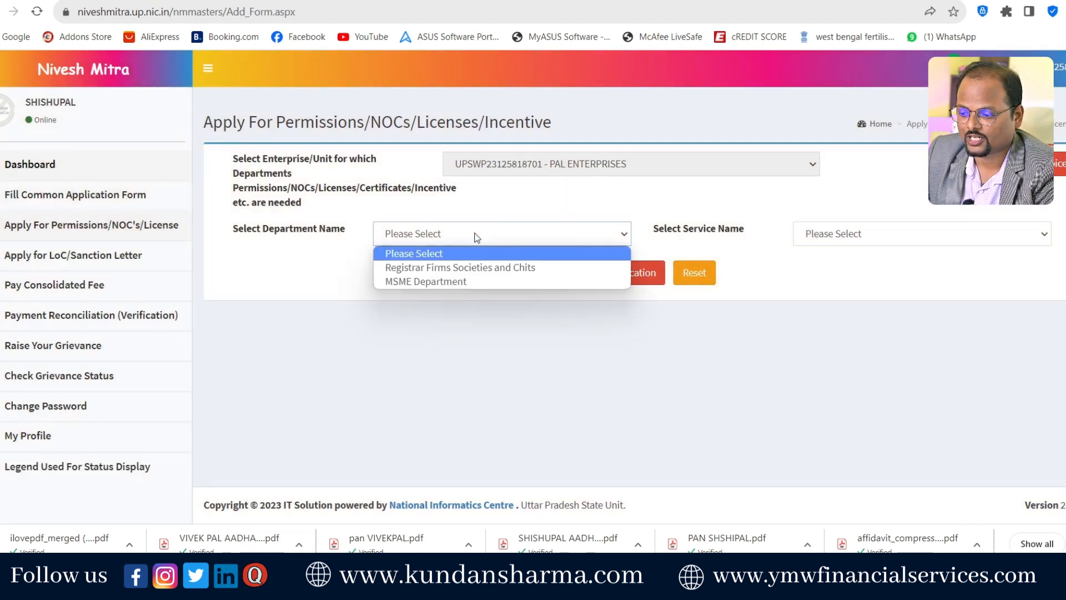
pyautogui.click(466, 268)
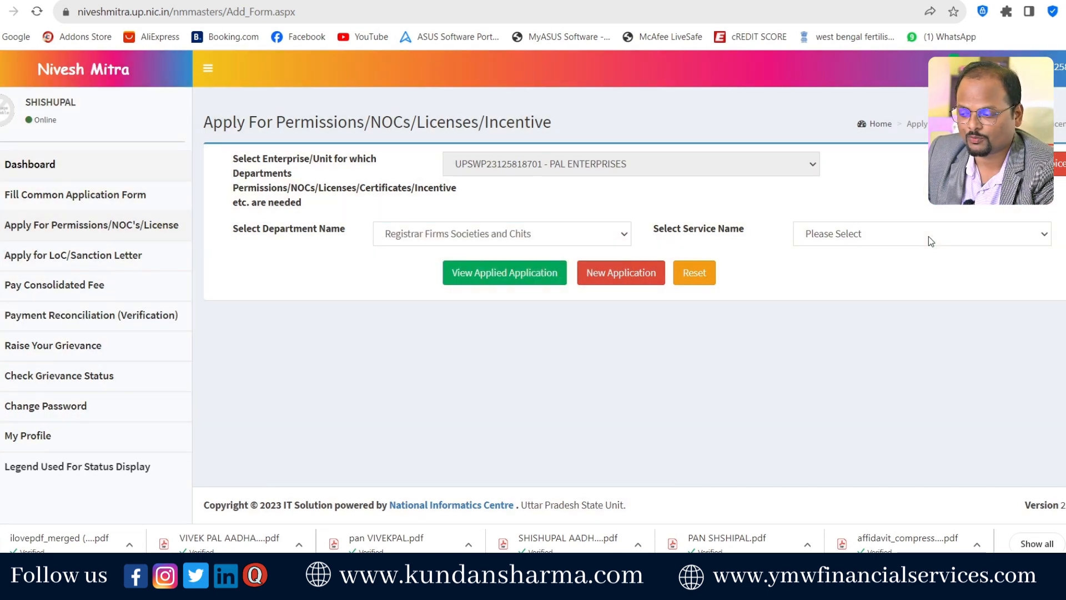
pyautogui.click(928, 235)
pyautogui.click(915, 266)
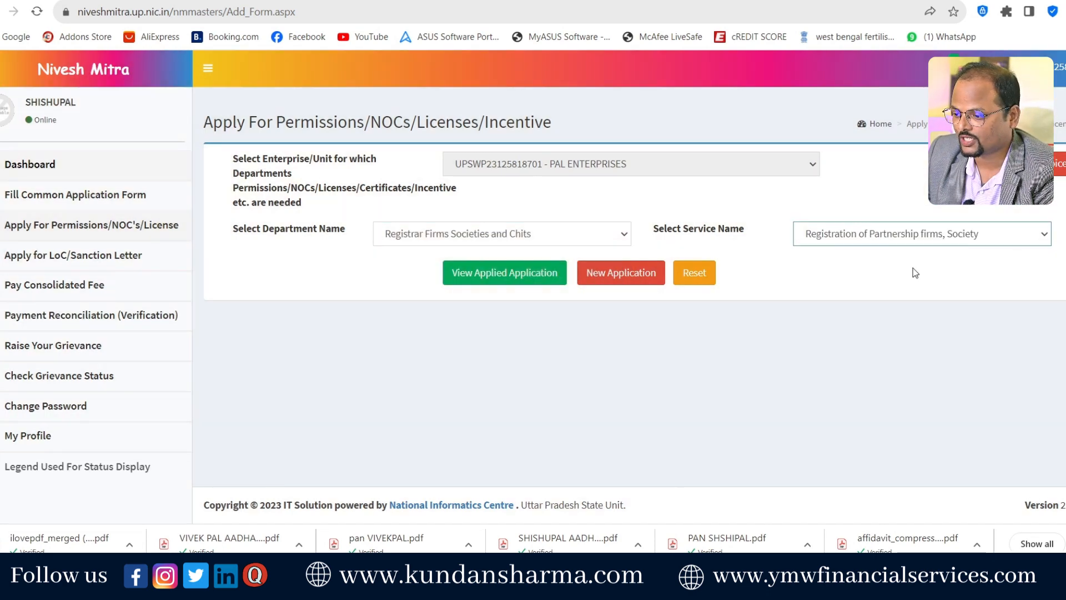
pyautogui.click(479, 280)
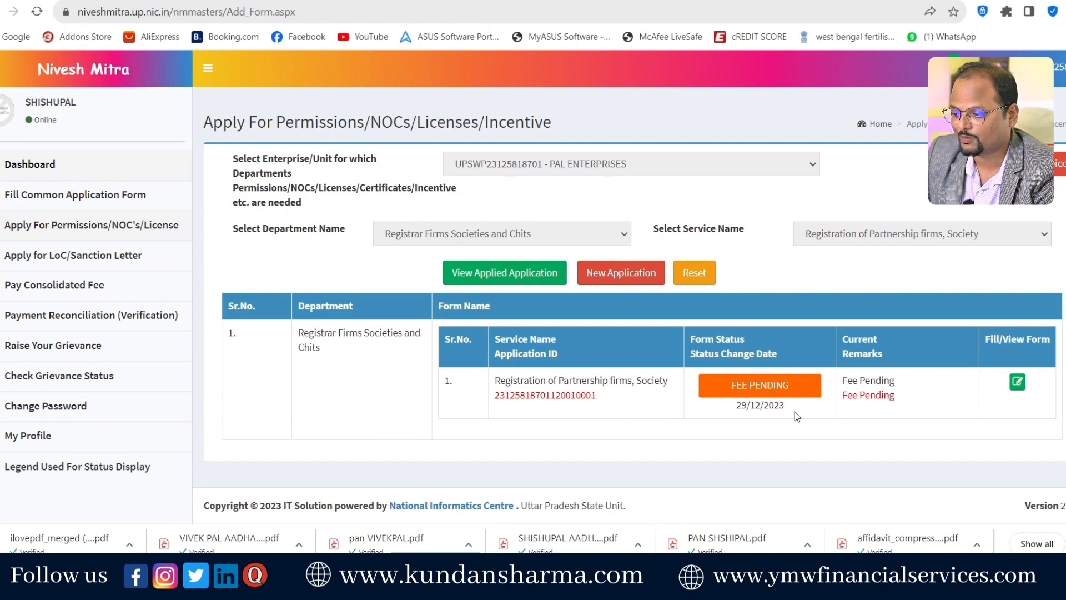
# Step: Open the status history of the partnership firm application and examine its pending fee amount
pyautogui.click(770, 385)
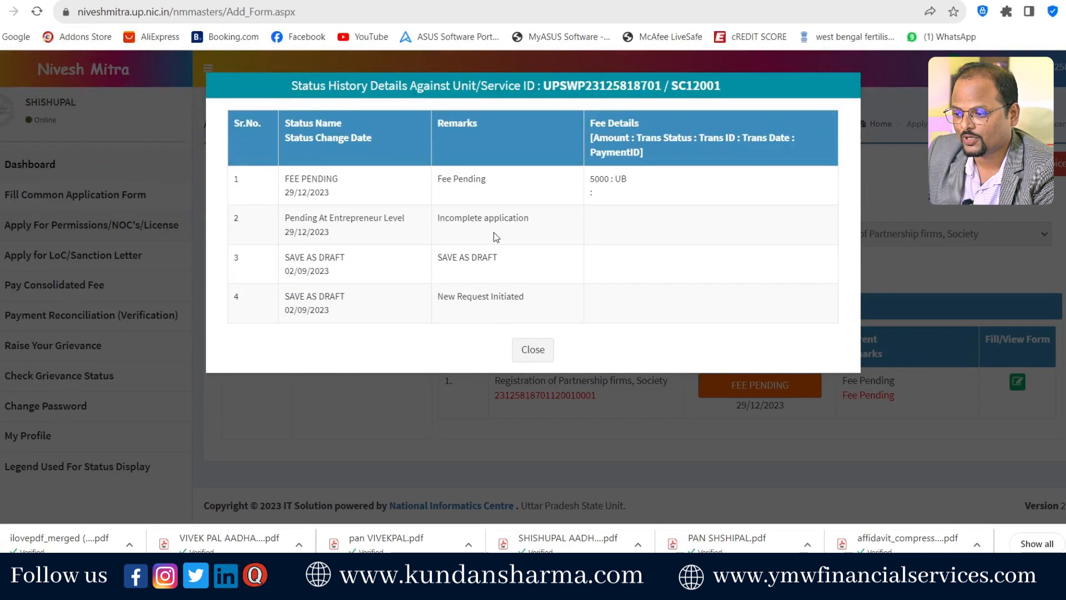
pyautogui.moveTo(609, 178); pyautogui.dragTo(594, 179)
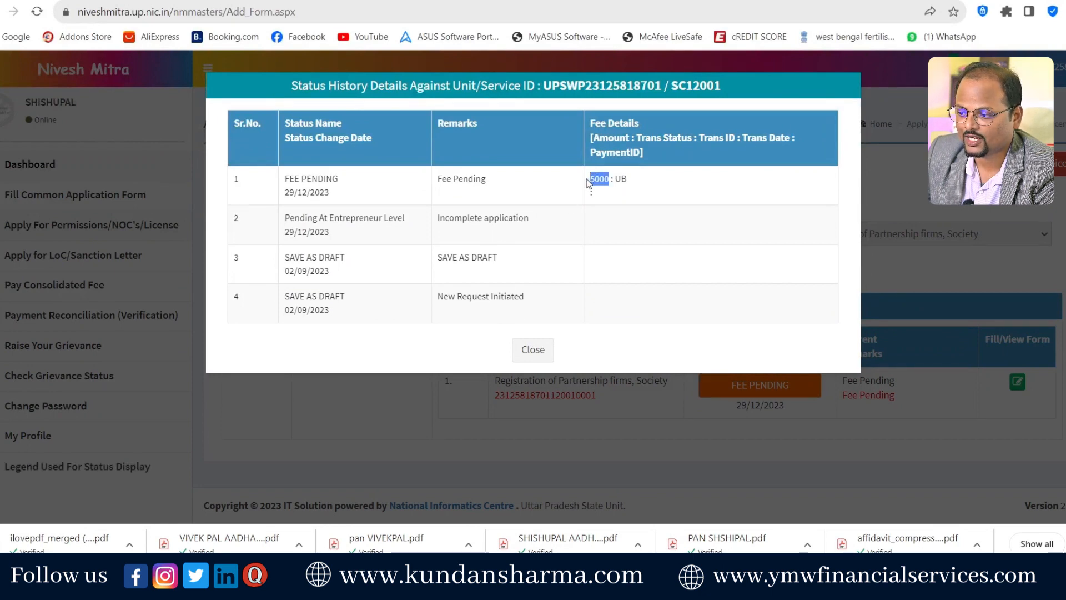
# Step: Close the status history and proceed to pay the consolidated fee of PAL ENTERPRISES for Registration of Partnership firms, Society
pyautogui.click(612, 239)
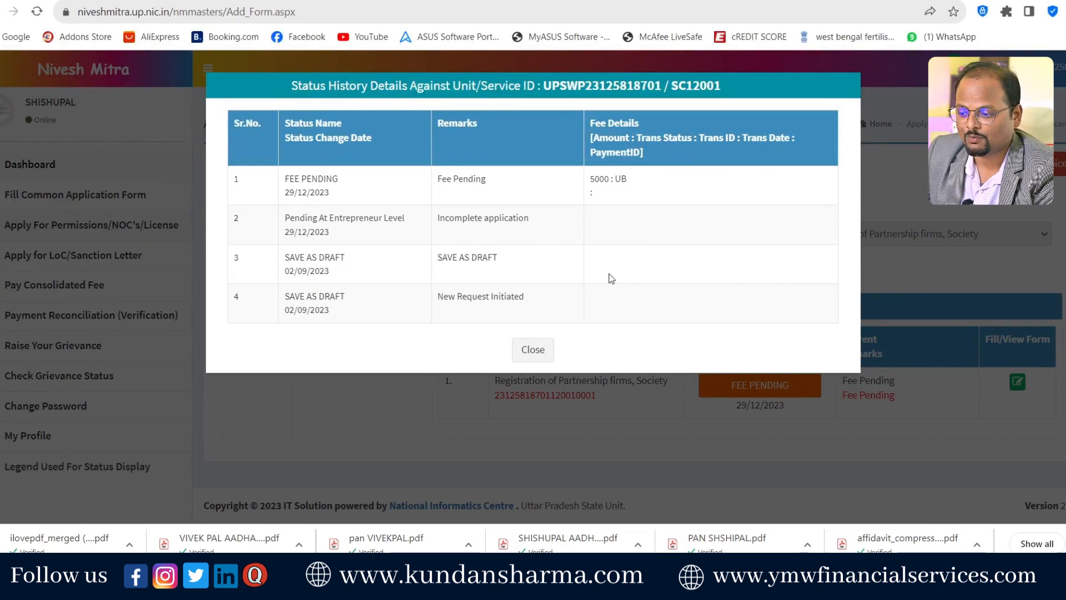
pyautogui.click(547, 351)
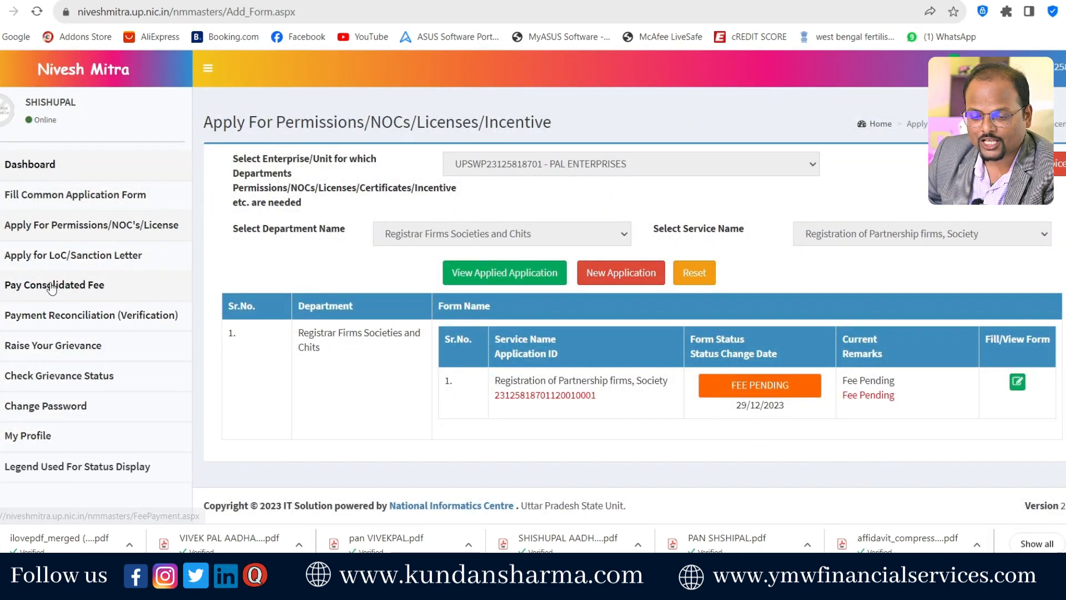
pyautogui.click(111, 284)
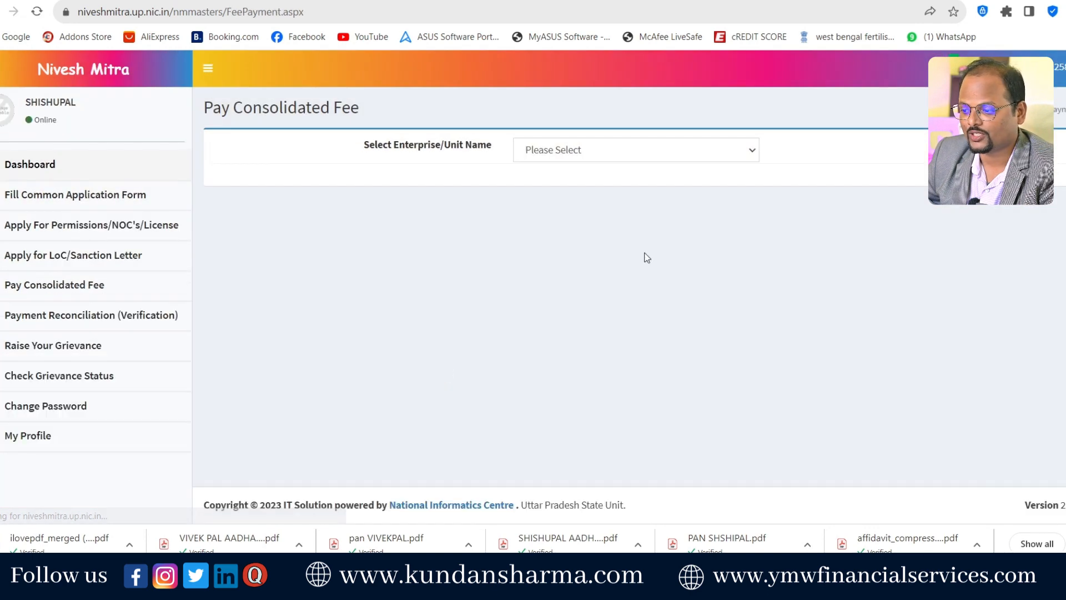
pyautogui.click(635, 151)
pyautogui.click(623, 184)
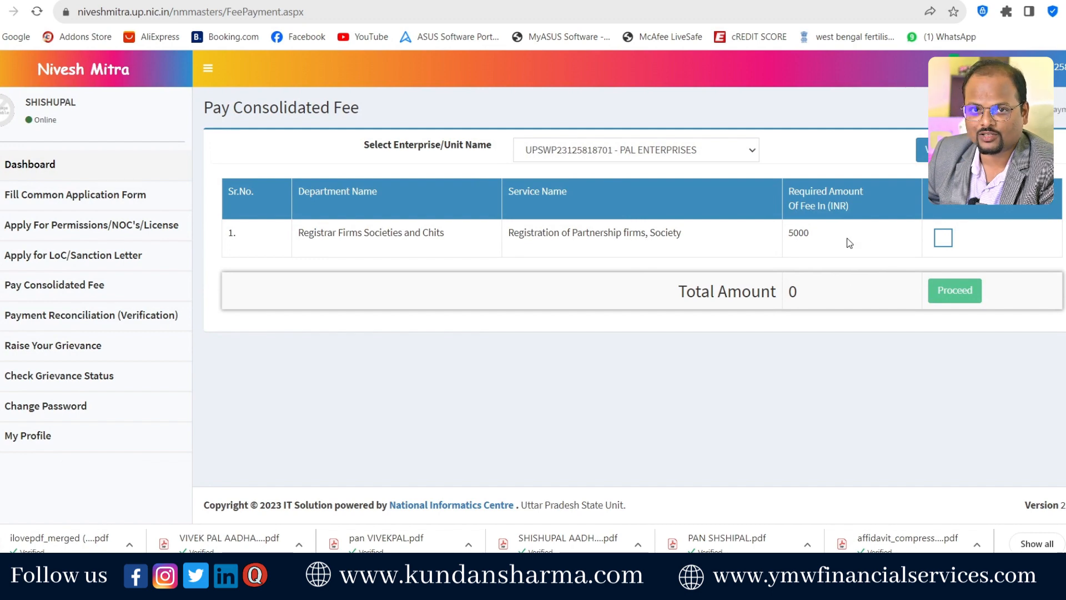
pyautogui.click(942, 239)
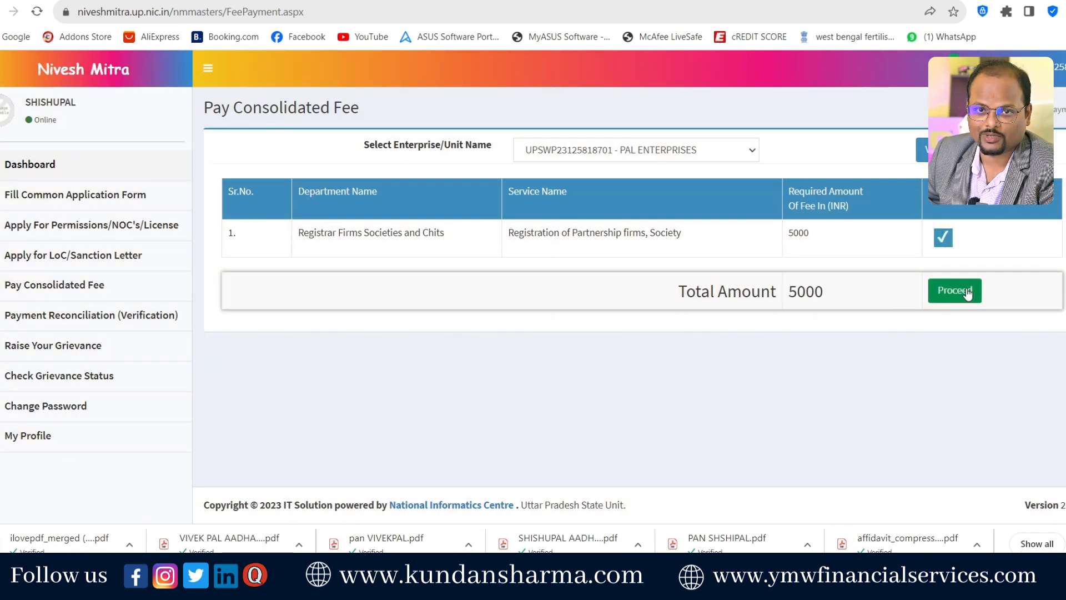
pyautogui.click(967, 292)
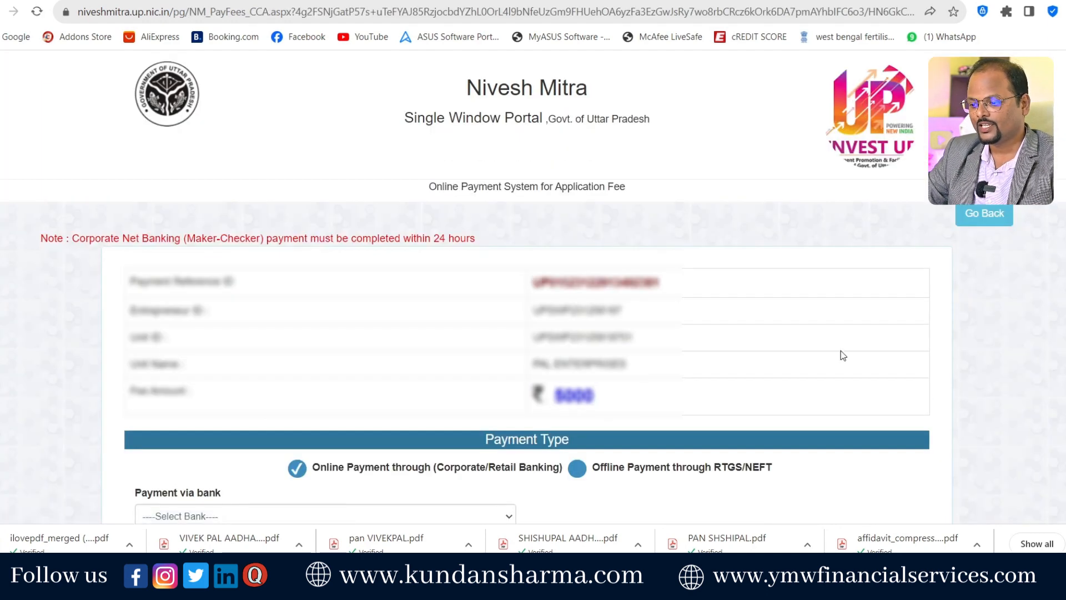
# Step: Choose ICICI Bank for the online application fee payment, proceed to pay and accept the redirection to the external link
pyautogui.scroll(-2, 736, 356)
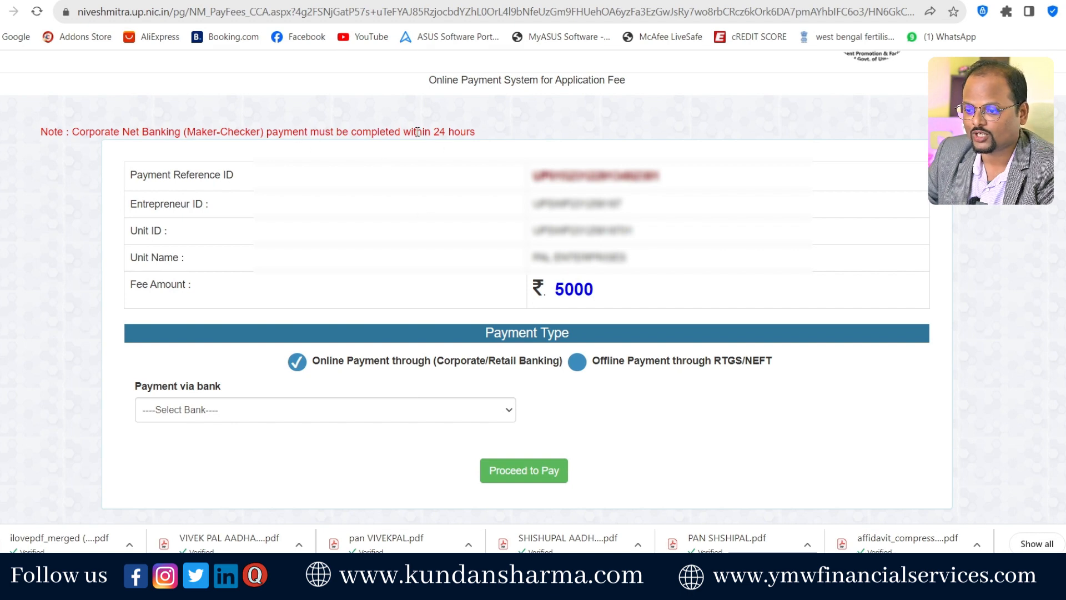
pyautogui.moveTo(438, 130); pyautogui.dragTo(555, 125)
pyautogui.click(555, 124)
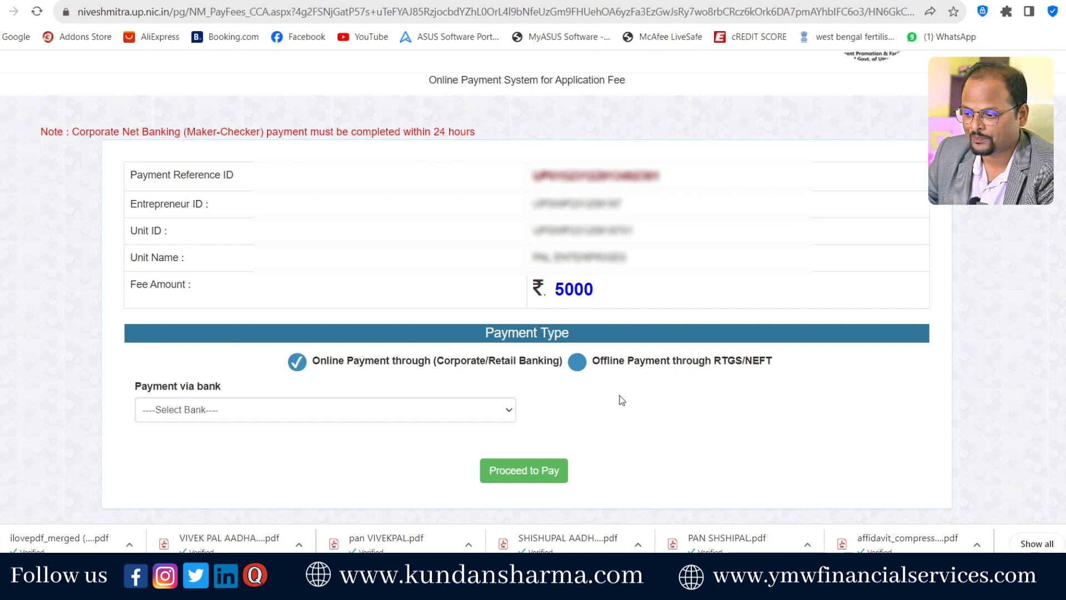
pyautogui.click(361, 419)
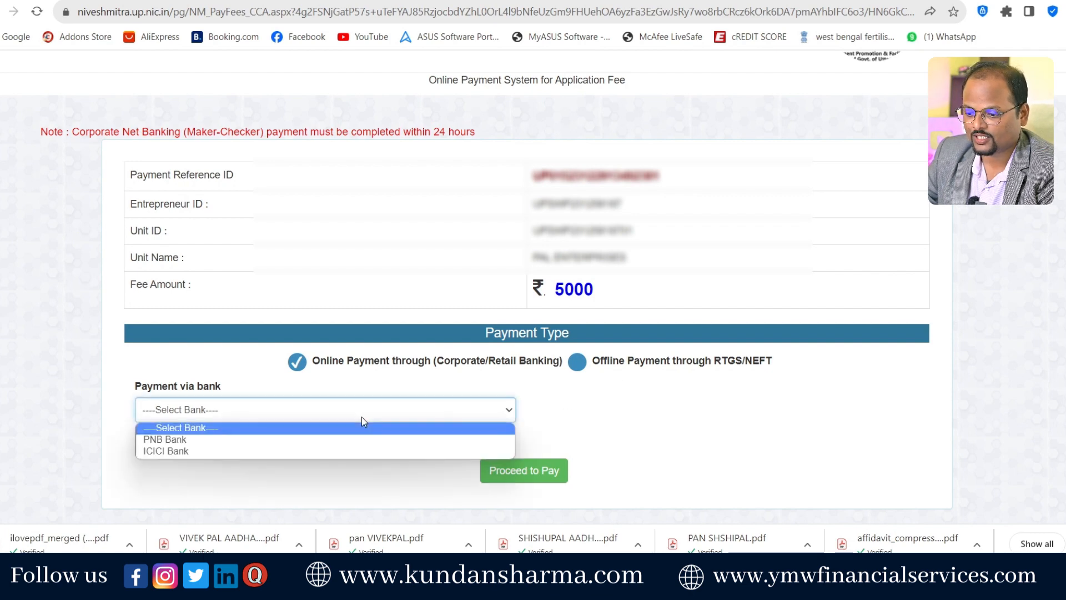
pyautogui.click(258, 453)
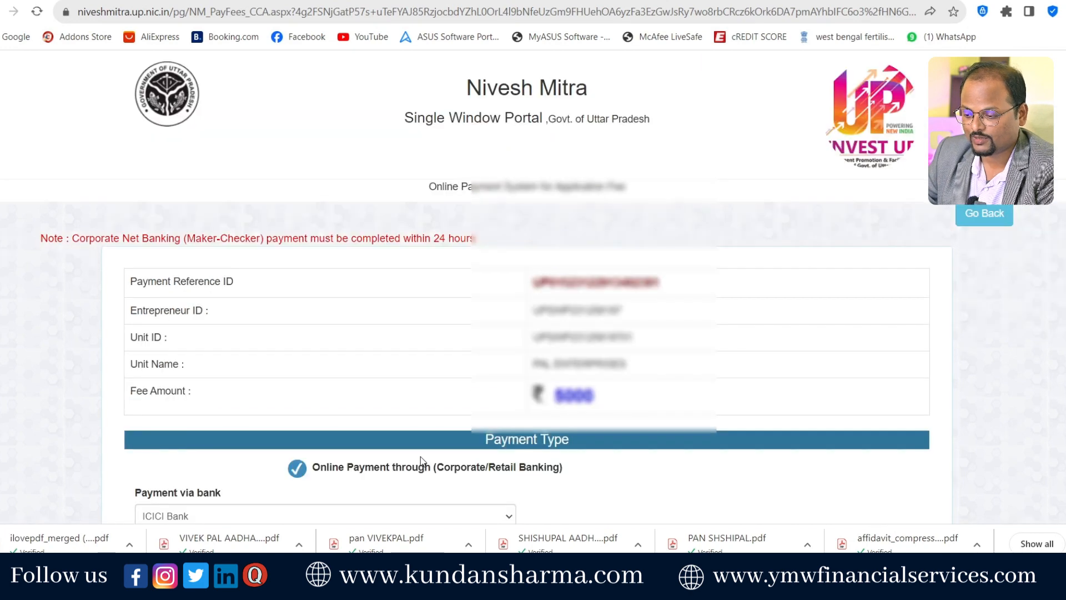
pyautogui.scroll(-2, 526, 433)
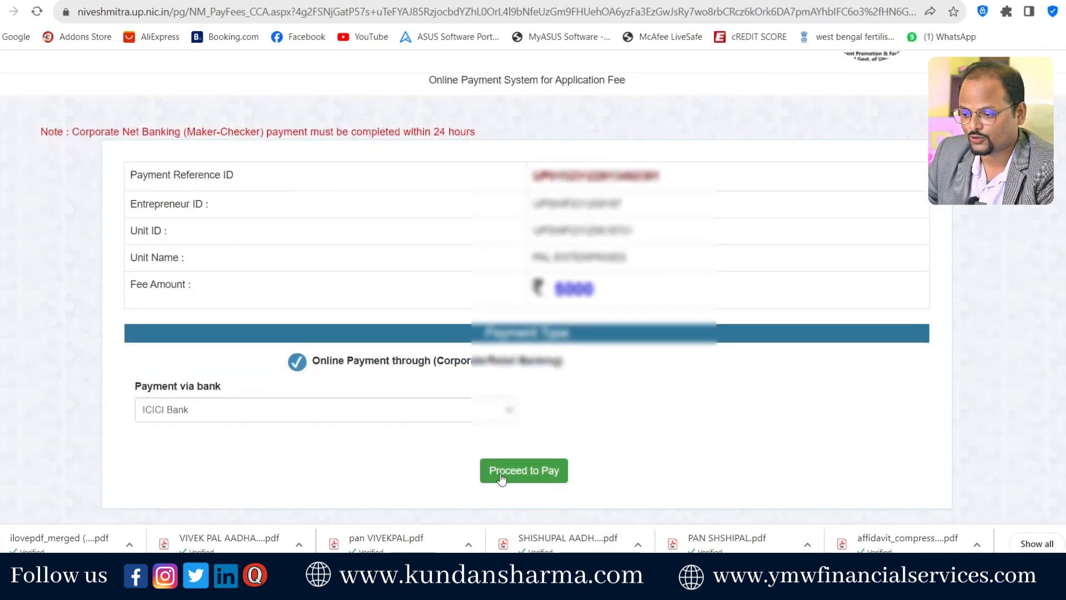
pyautogui.click(525, 472)
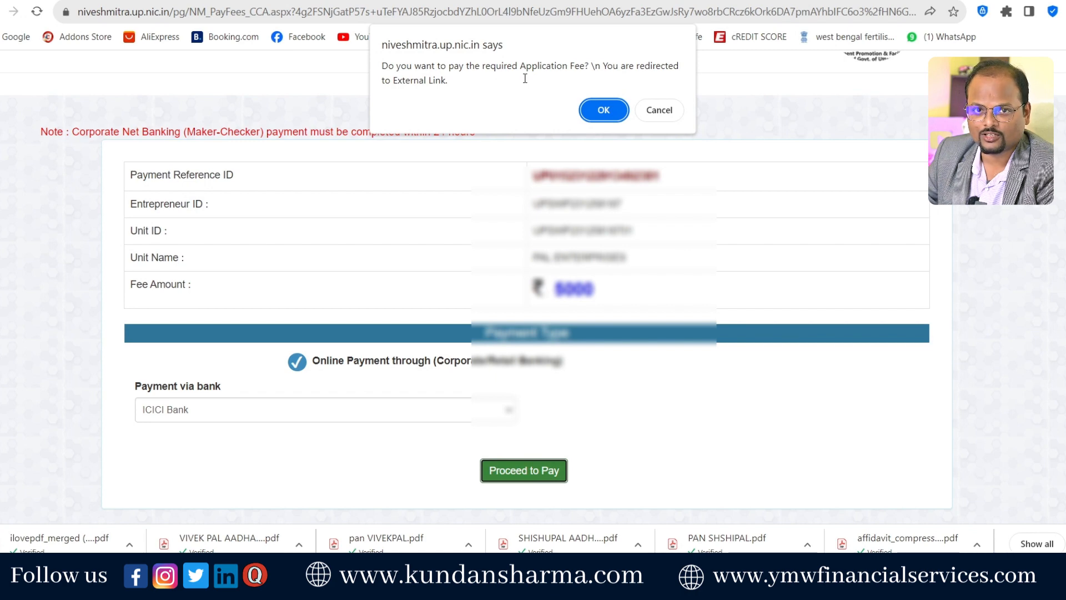
pyautogui.click(600, 110)
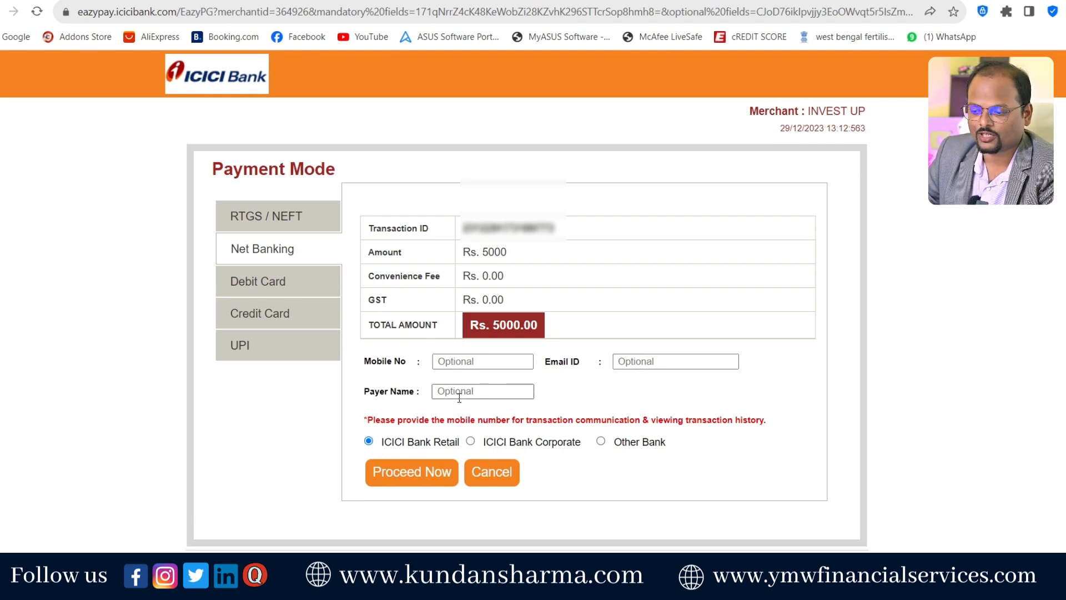
# Step: Fill in the payer's mobile number, e-mail and name, proceed with ICICI Bank Retail net banking and sign in with the bank user ID
pyautogui.scroll(-1, 459, 398)
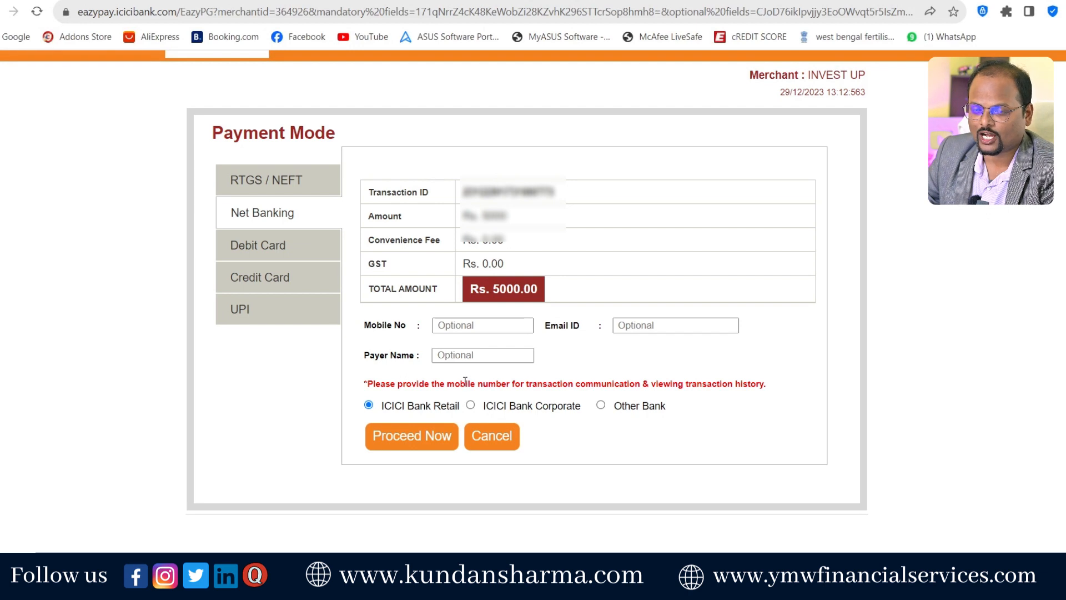
pyautogui.click(423, 438)
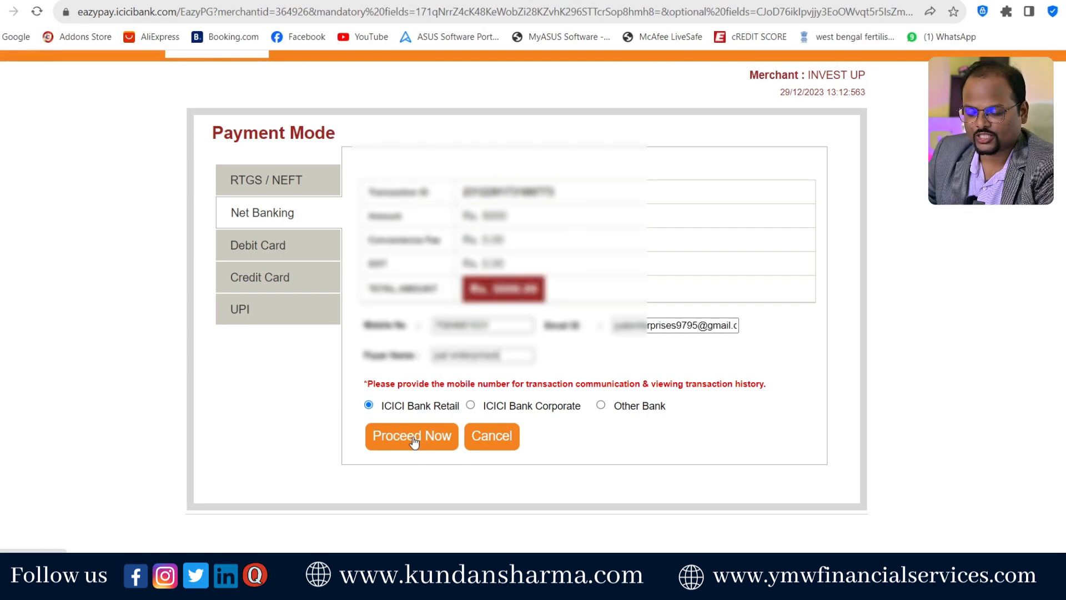
pyautogui.click(414, 439)
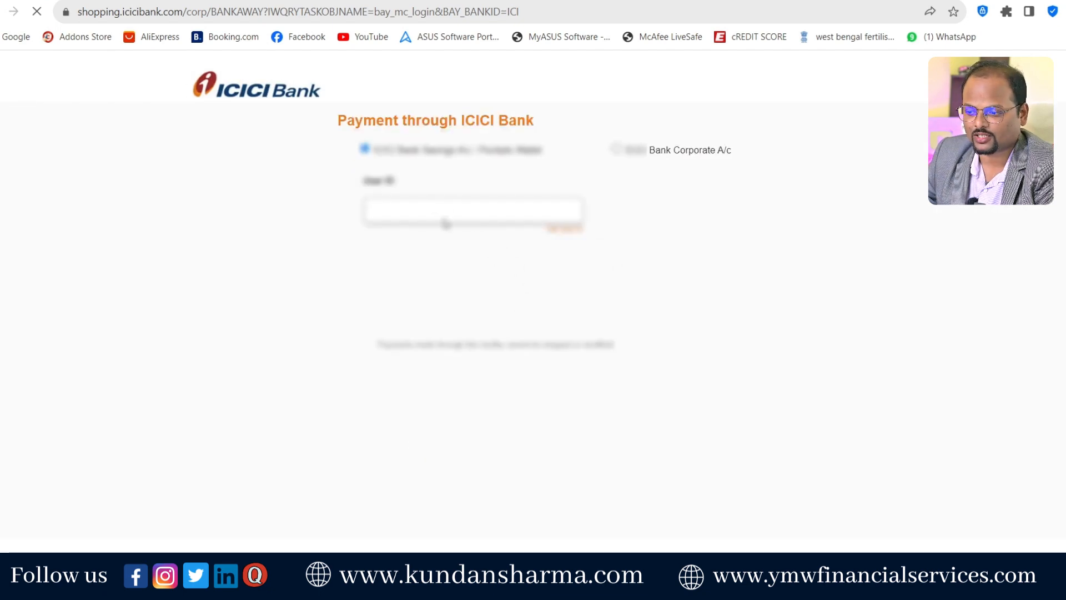
pyautogui.click(446, 216)
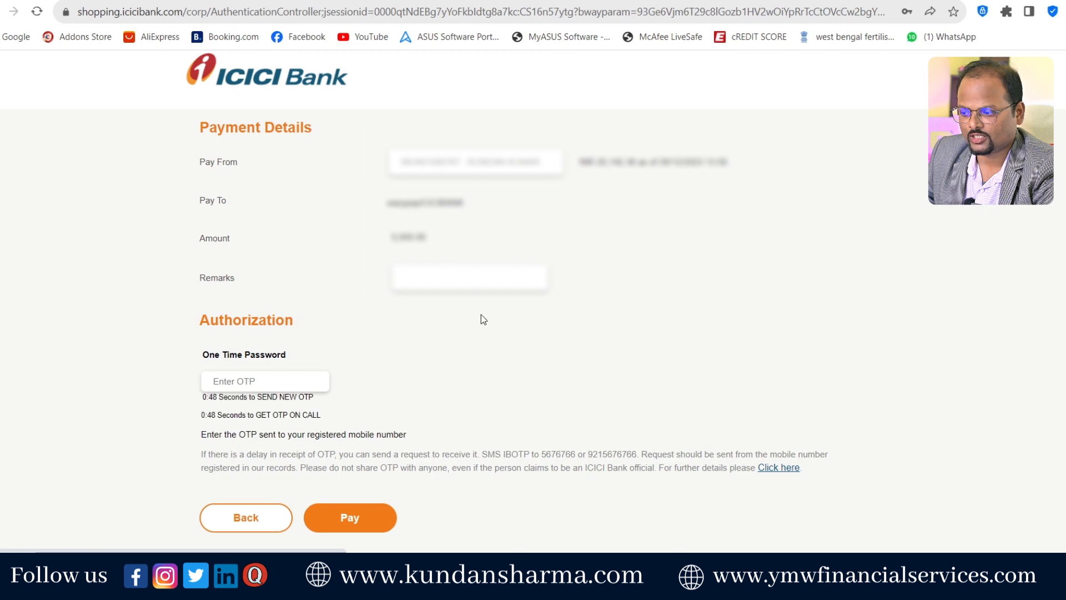
# Step: Add a remark to the payment details, enter the one-time password and pay the application fee
pyautogui.click(432, 280)
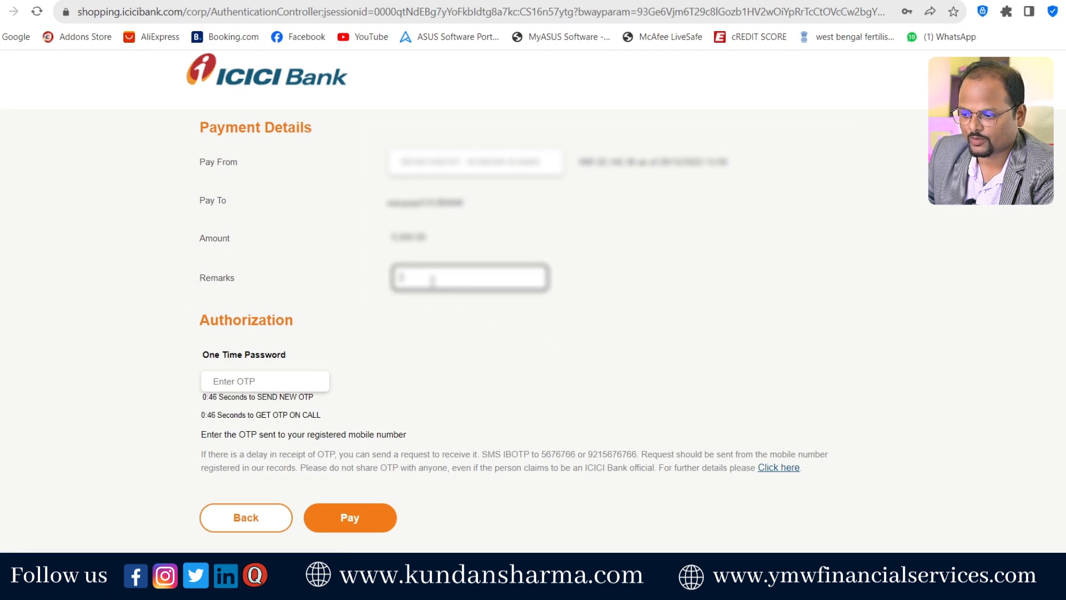
pyautogui.write('NP')
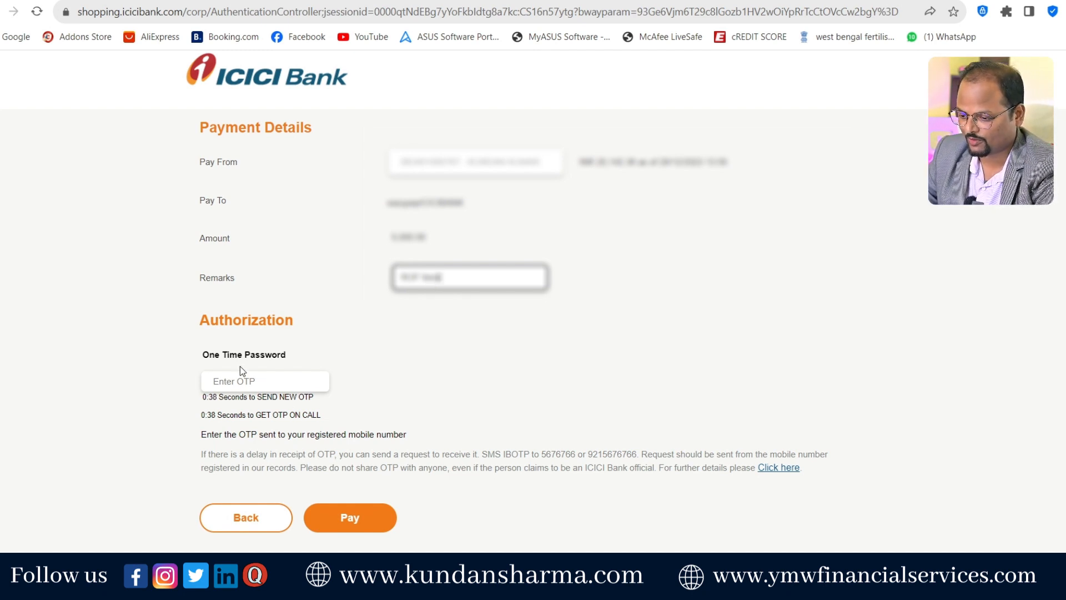
pyautogui.click(246, 381)
pyautogui.hotkey('ctrl', 'v')
pyautogui.click(350, 518)
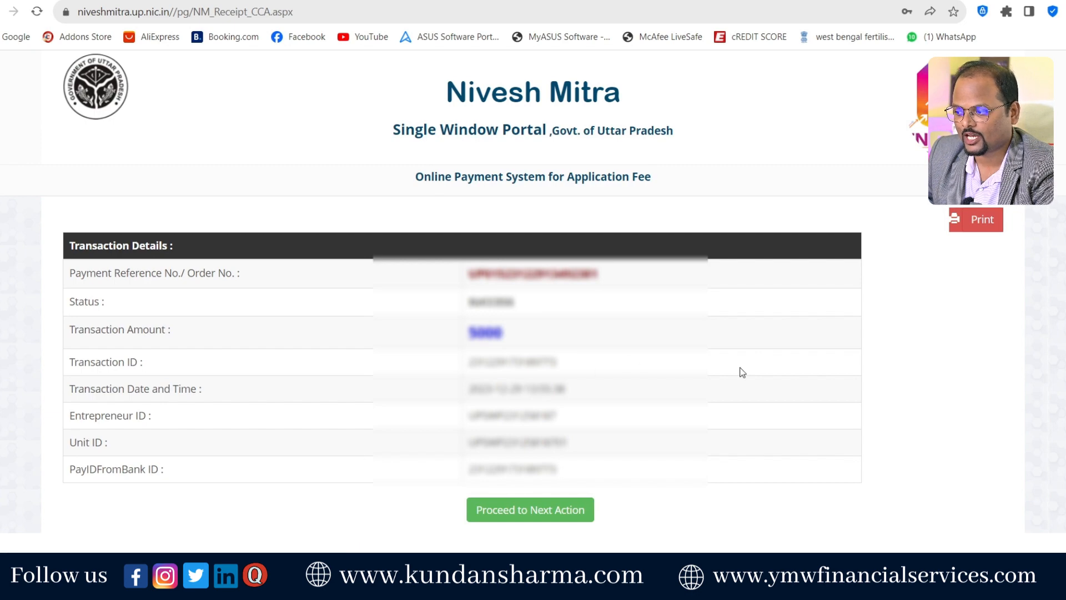
# Step: Save the transaction receipt as a PDF named Online Payment System in the Downloads folder
pyautogui.click(983, 229)
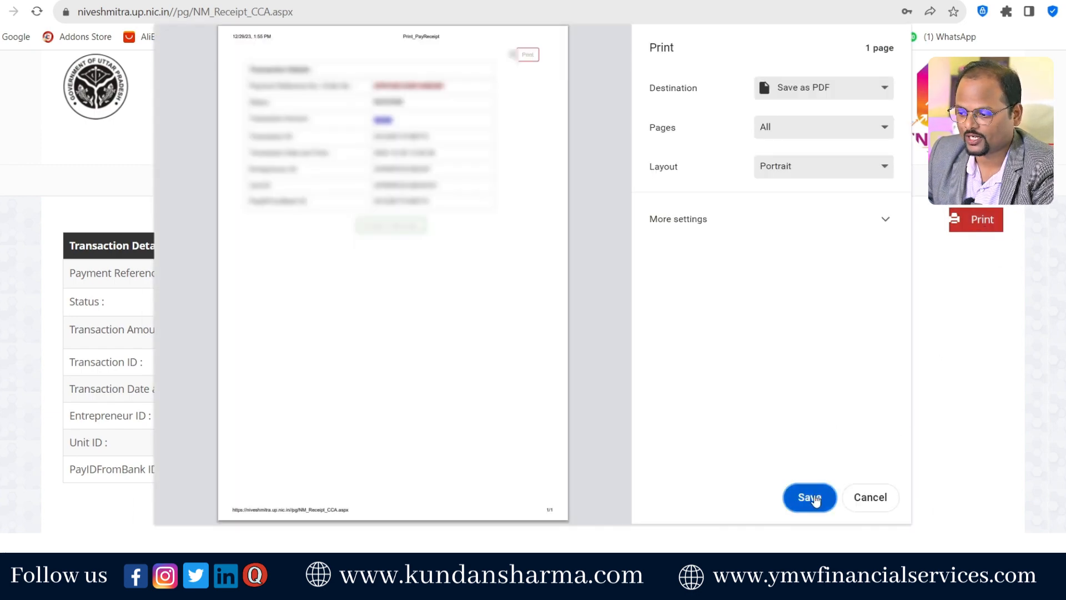
pyautogui.click(814, 497)
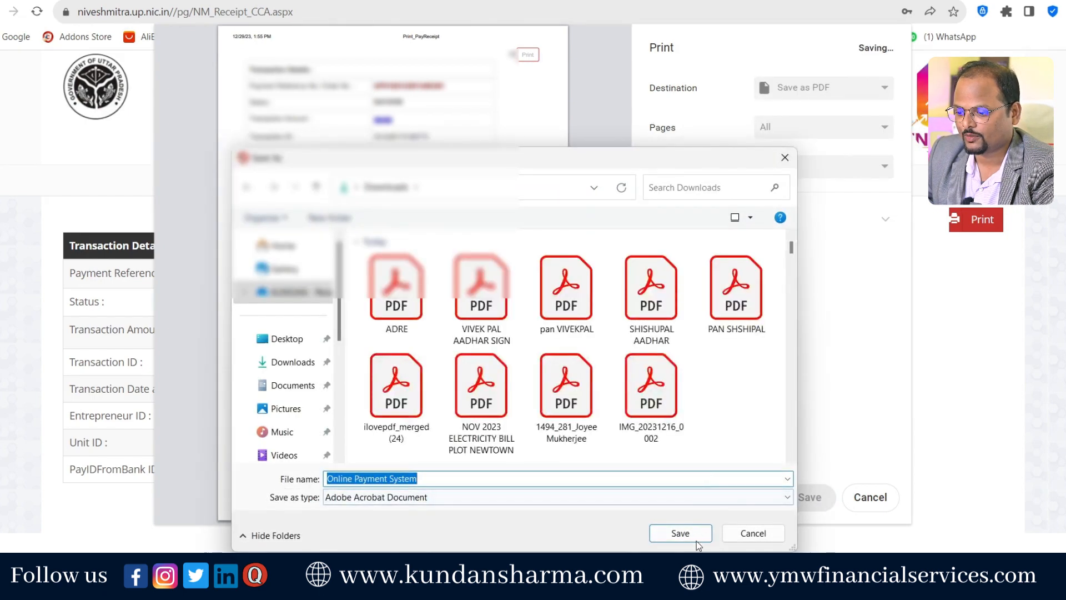
pyautogui.click(693, 536)
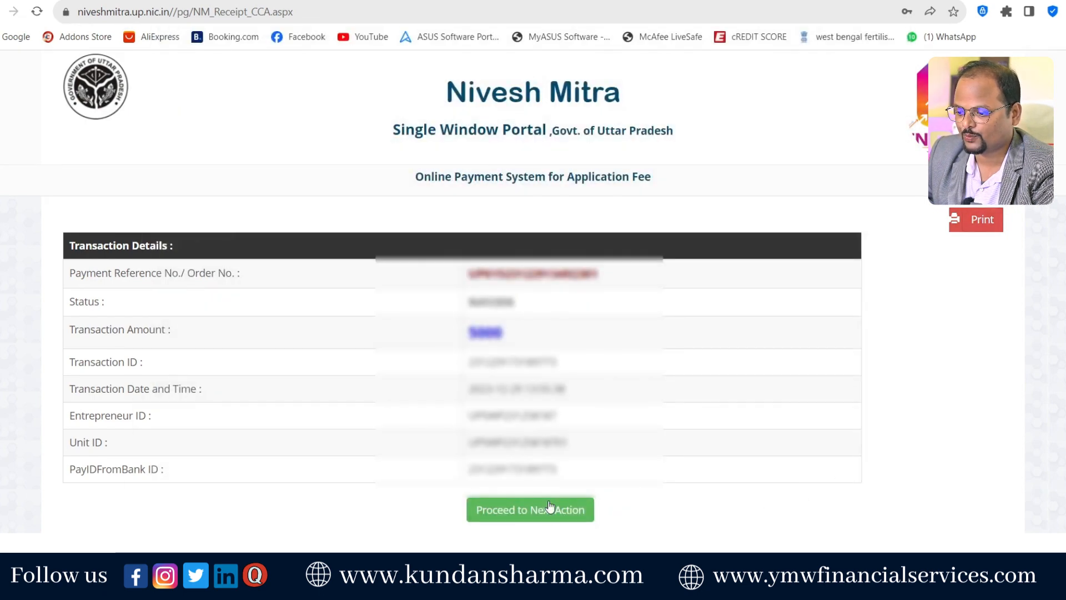
# Step: Proceed from the receipt to the next action and check all fee payment details of PAL ENTERPRISES
pyautogui.click(575, 514)
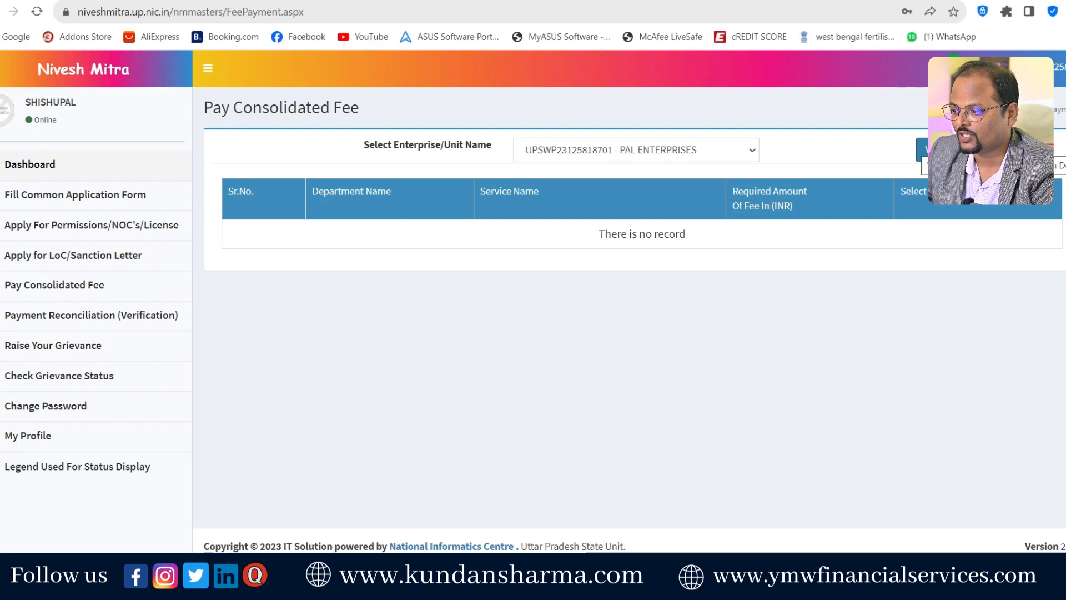
pyautogui.click(925, 150)
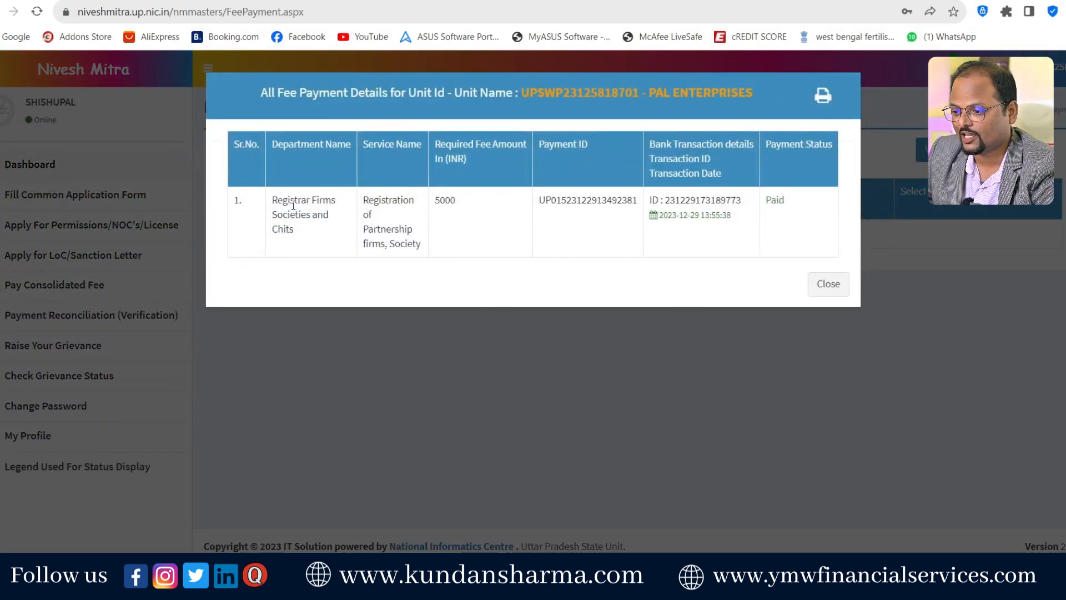
pyautogui.click(828, 284)
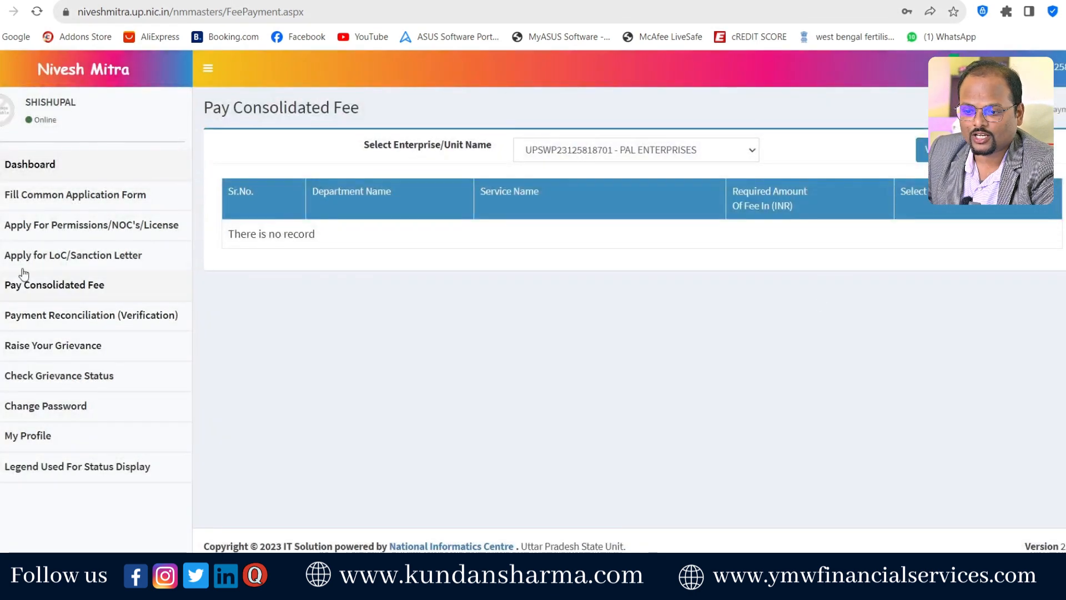
# Step: Show the applied applications of PAL ENTERPRISES for Registrar Firms Societies and Chits, Registration of Partnership firms, Society, and examine the form's current remarks
pyautogui.click(87, 229)
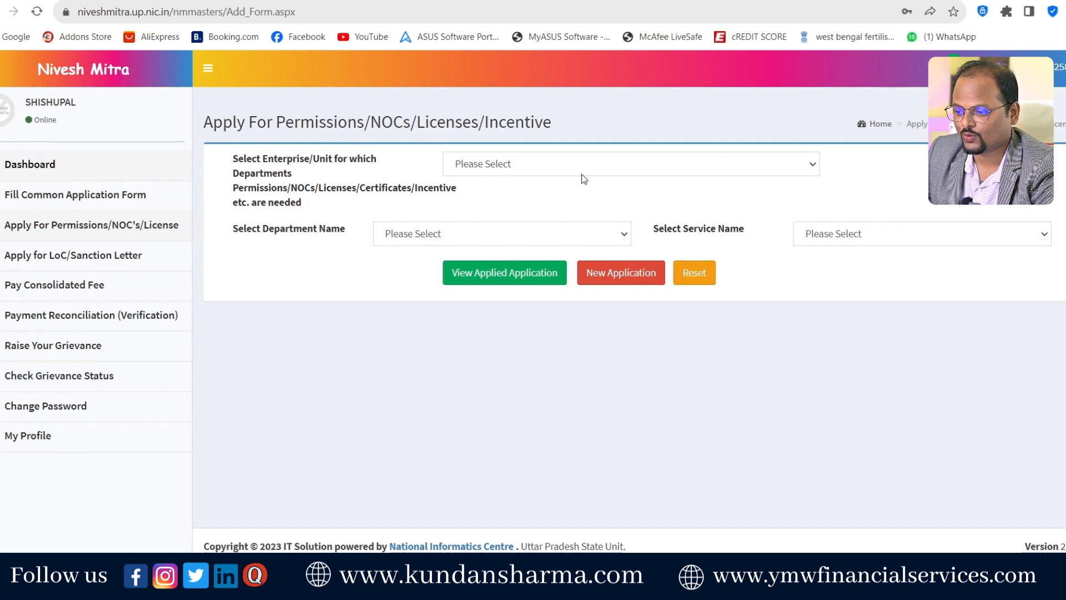
pyautogui.click(577, 167)
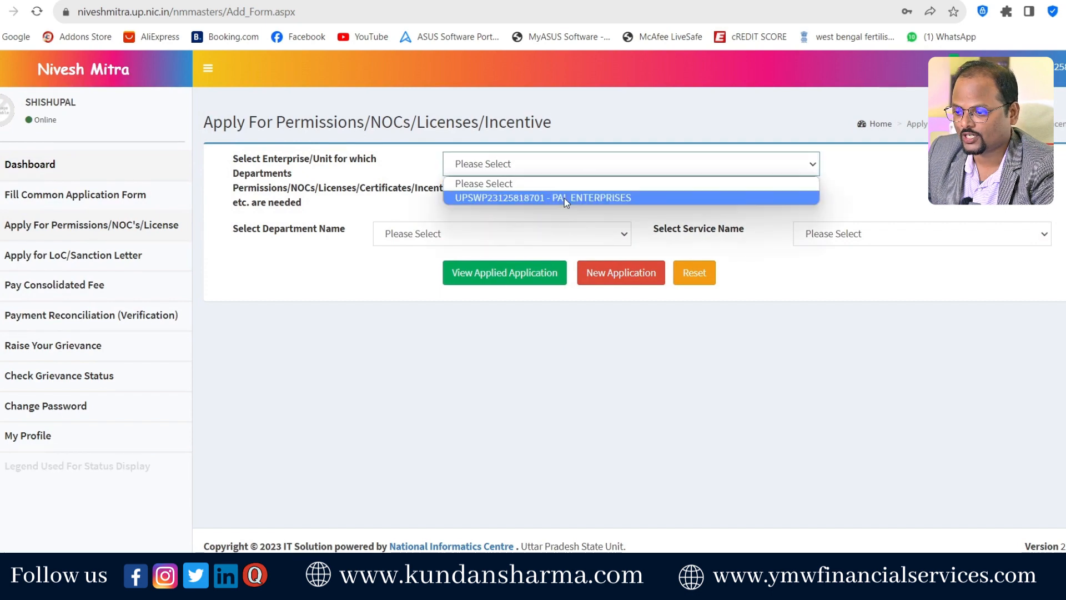
pyautogui.click(564, 197)
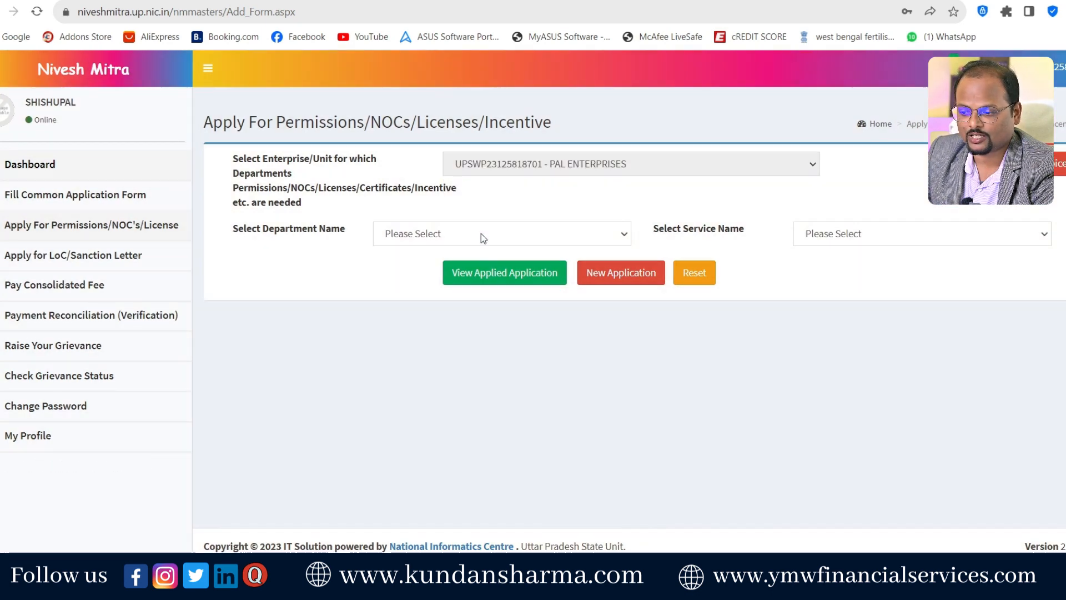
pyautogui.click(481, 233)
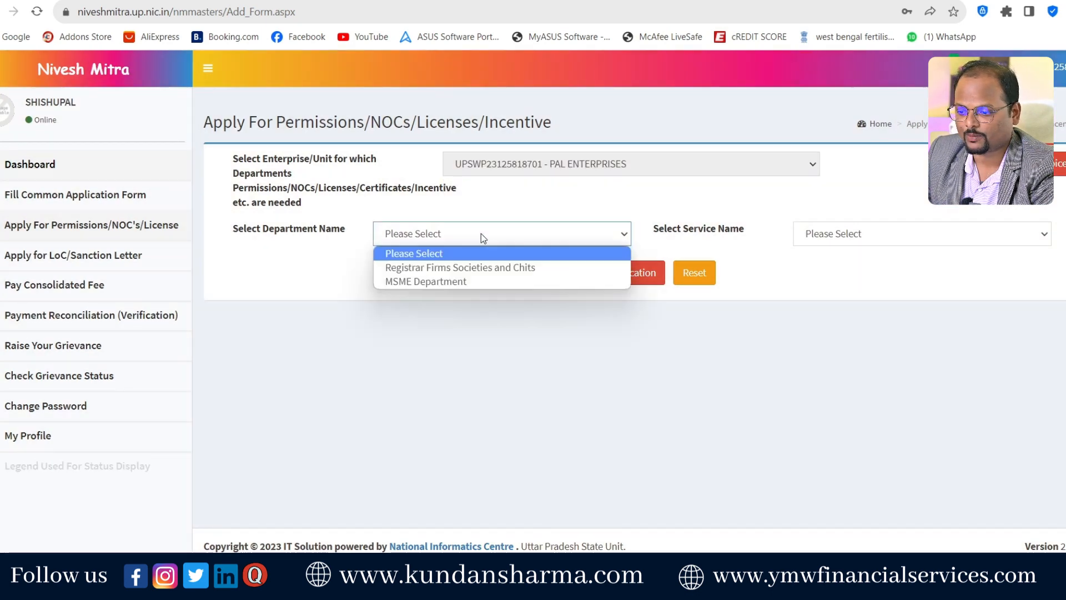
pyautogui.click(530, 267)
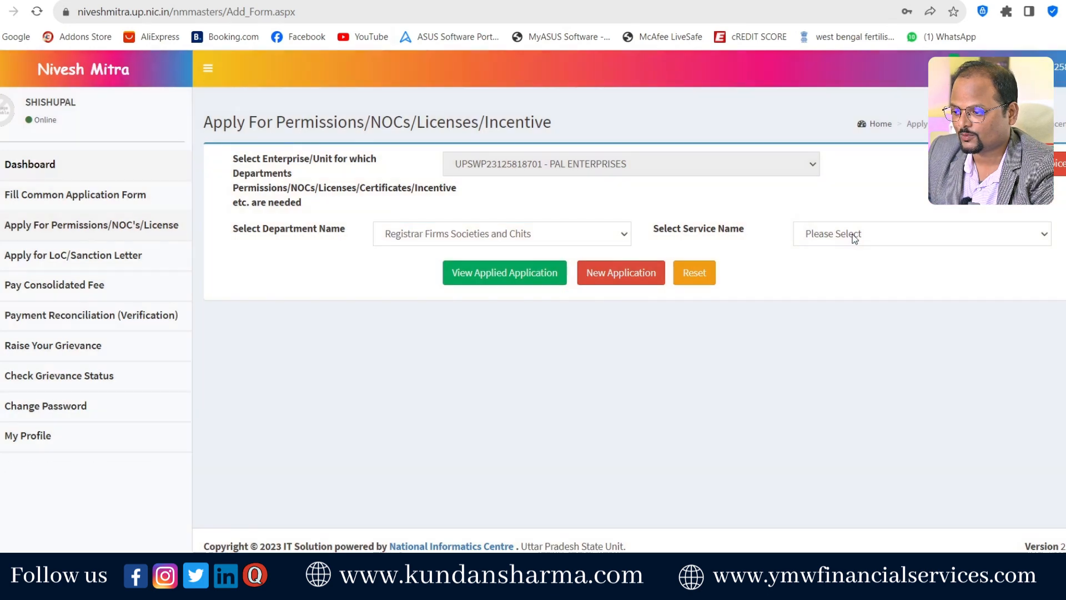
pyautogui.click(857, 234)
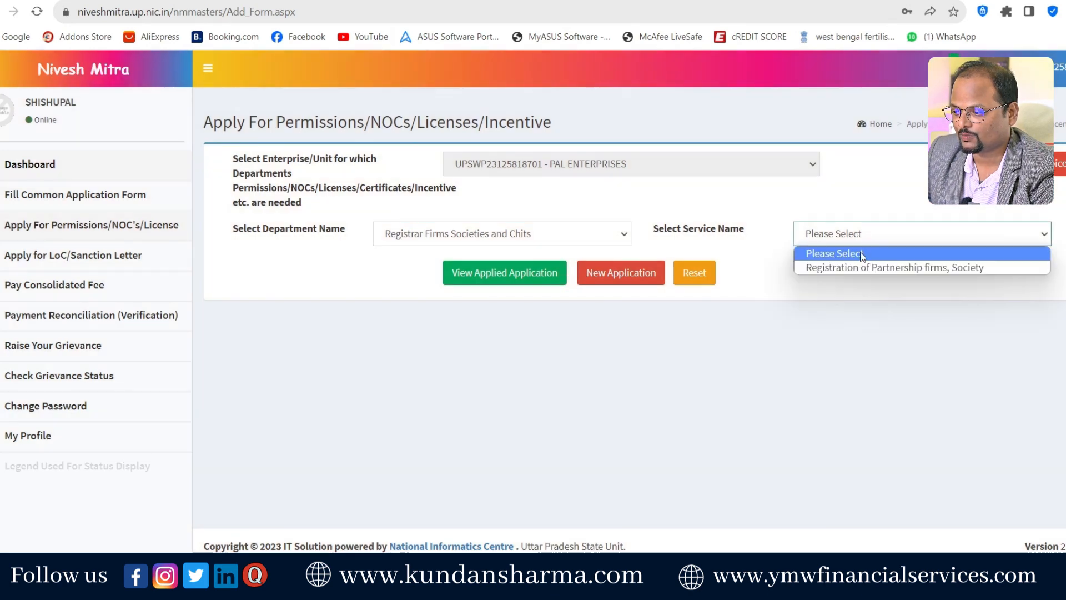
pyautogui.click(847, 269)
pyautogui.click(503, 277)
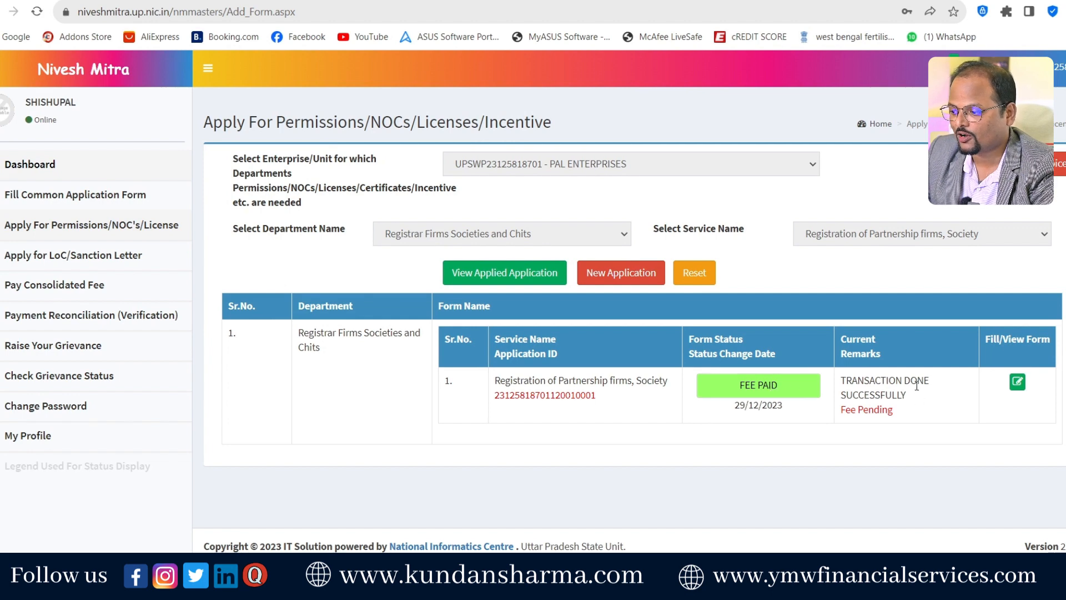
pyautogui.moveTo(844, 379); pyautogui.dragTo(920, 415)
pyautogui.click(906, 421)
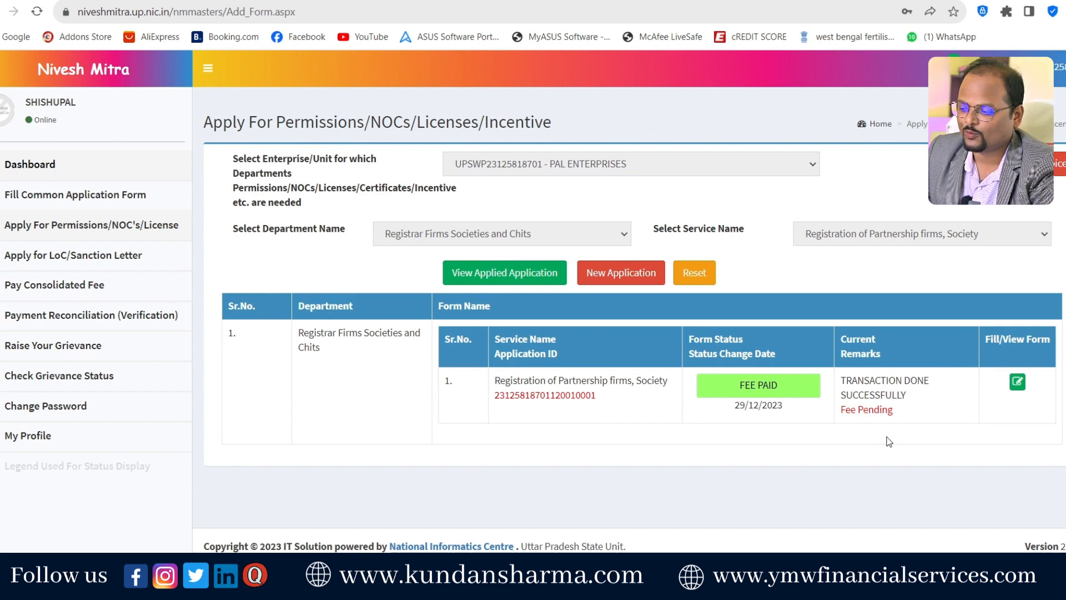
pyautogui.moveTo(903, 395); pyautogui.dragTo(844, 410)
pyautogui.click(904, 416)
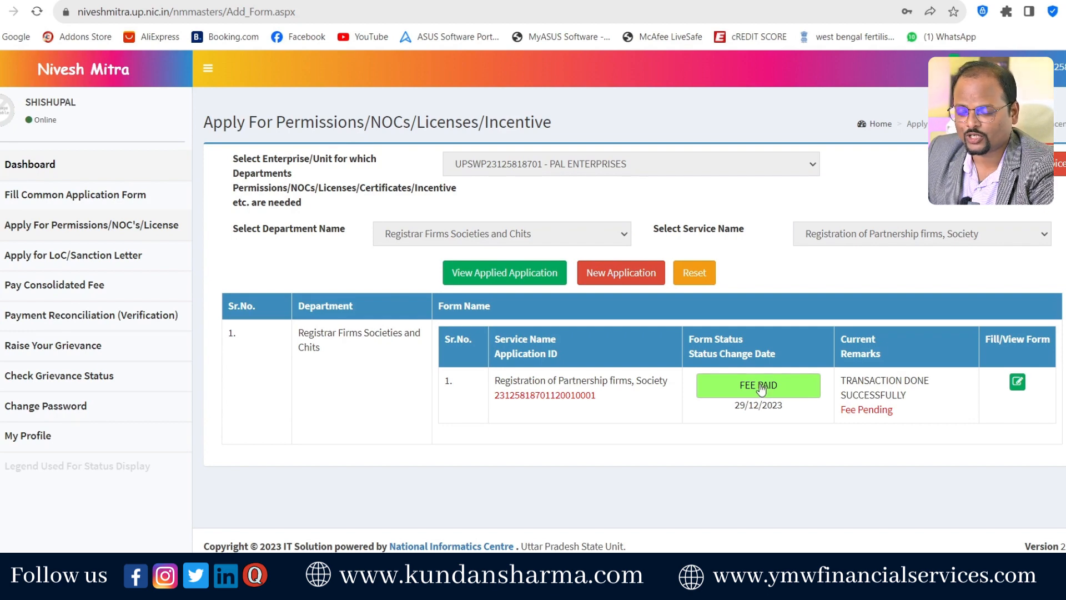
# Step: Open the Registration of Partnership firms, Society form, sending the information despite the insecure connection, and check the pending firms entry
pyautogui.click(1018, 382)
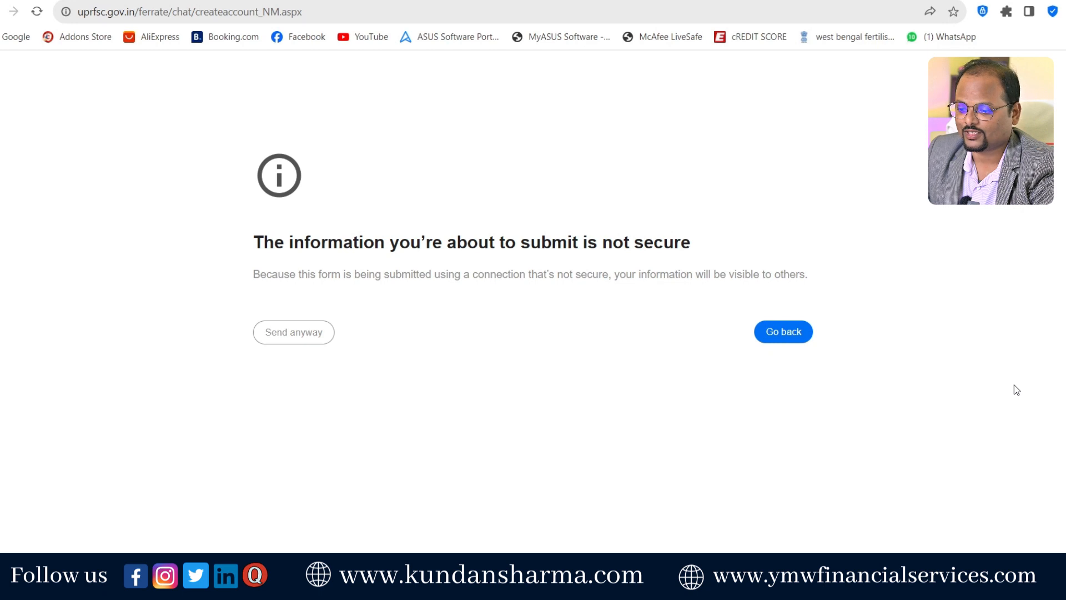
pyautogui.click(257, 331)
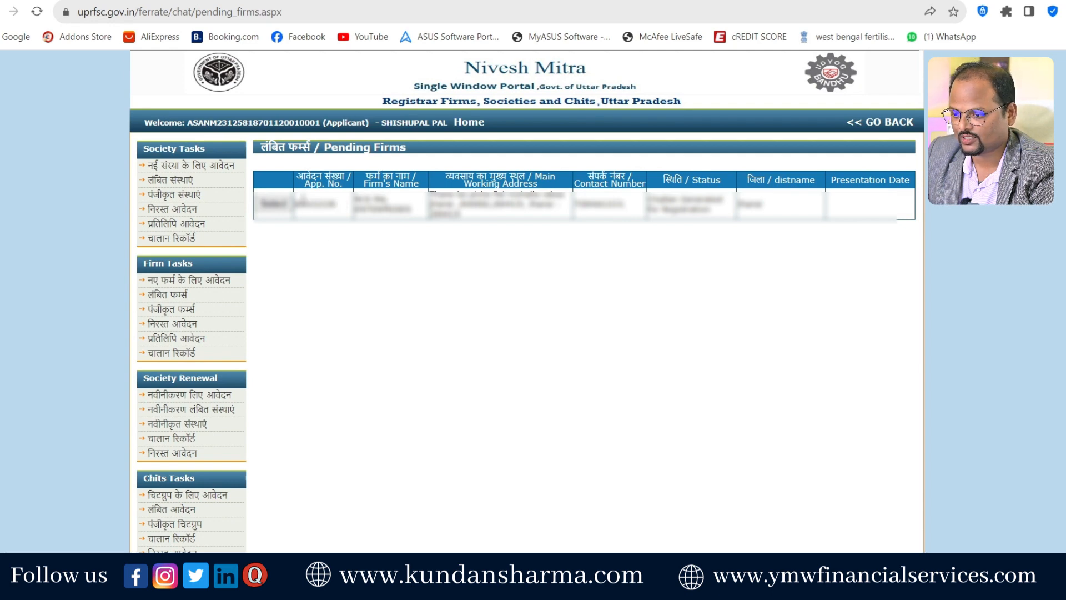
pyautogui.moveTo(301, 197); pyautogui.dragTo(797, 214)
pyautogui.click(685, 292)
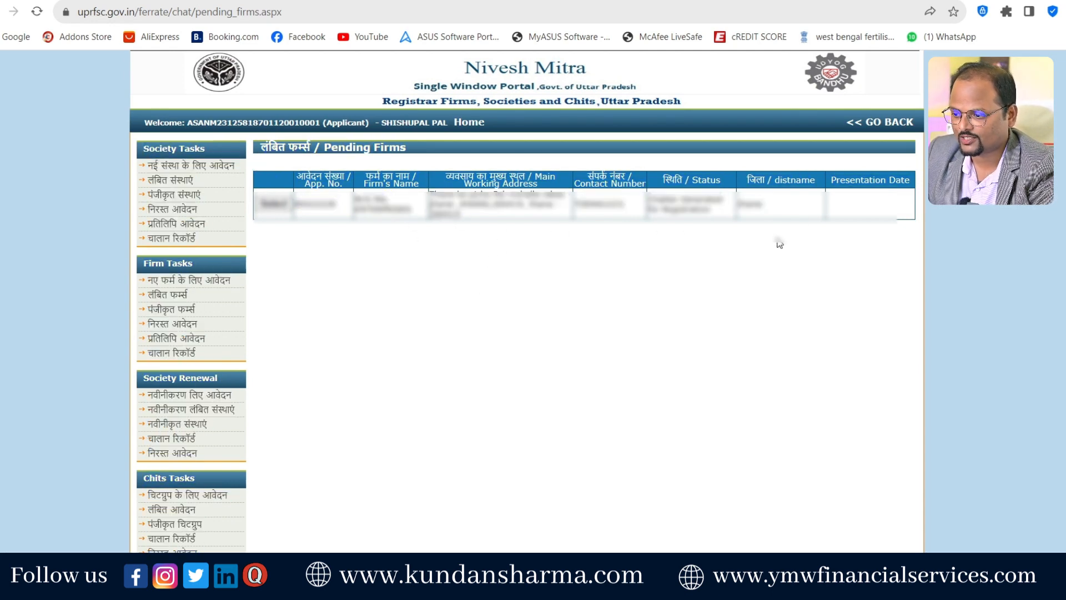
# Step: Select the pending firm and examine its basic details, documents, partners' details, online payment detail and objections on registration
pyautogui.click(275, 204)
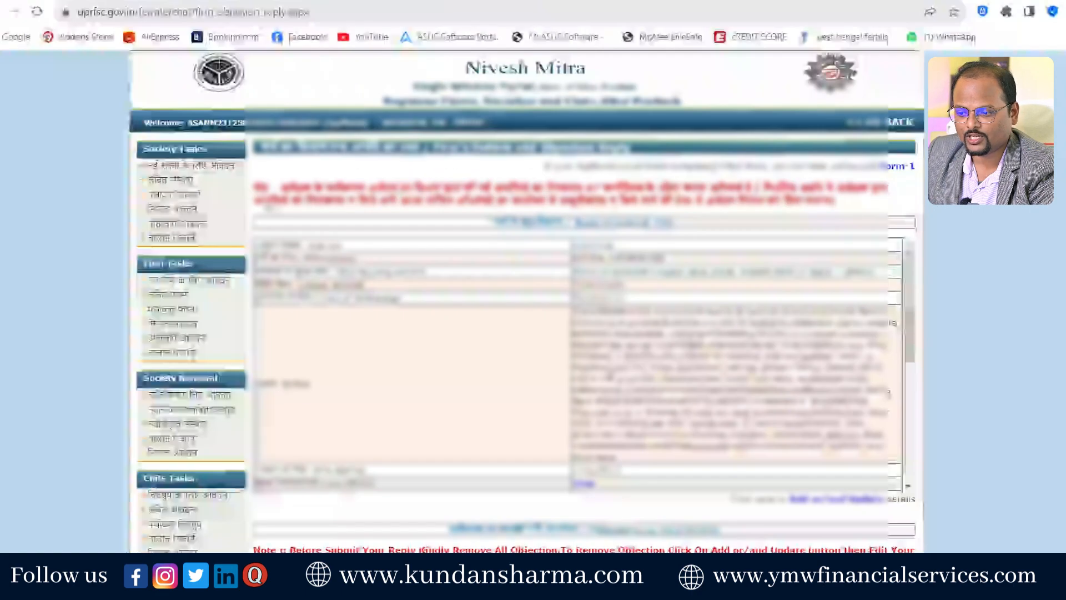
pyautogui.scroll(-5, 616, 336)
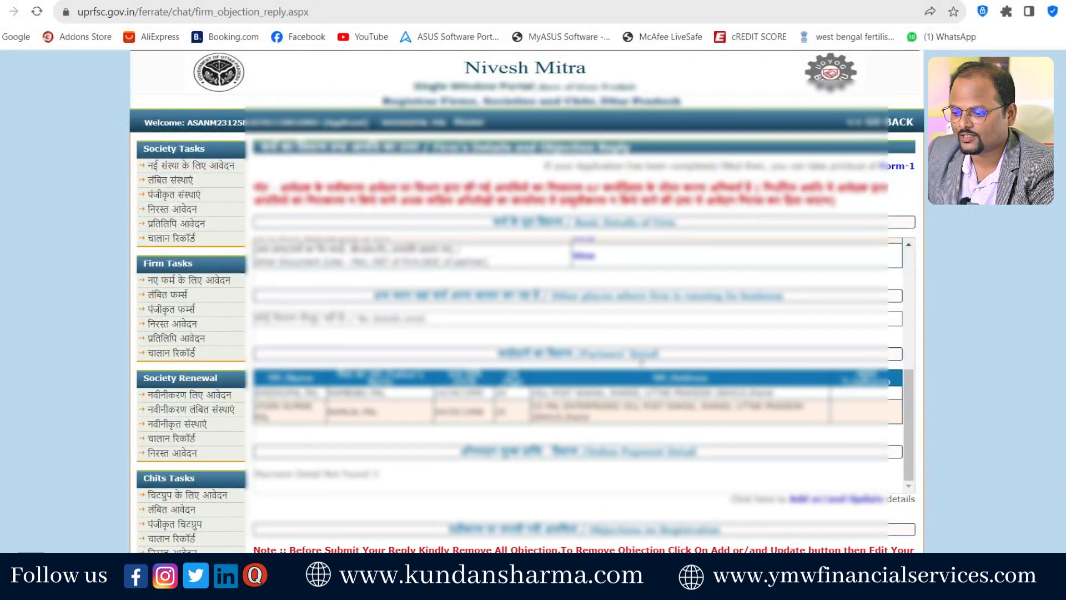
pyautogui.scroll(-3, 918, 379)
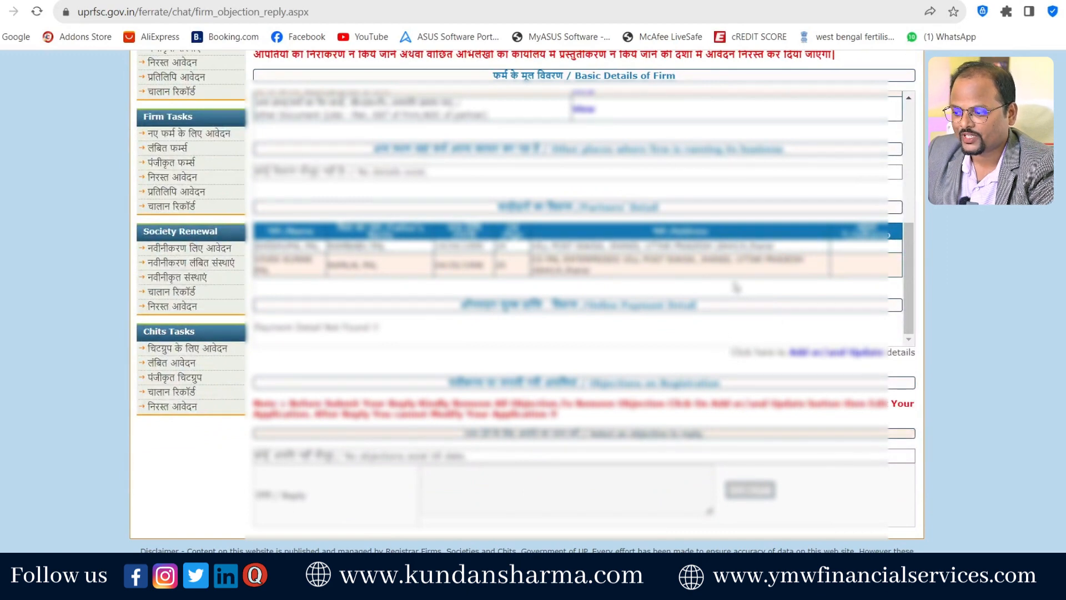
pyautogui.scroll(5, 736, 287)
pyautogui.scroll(3, 527, 301)
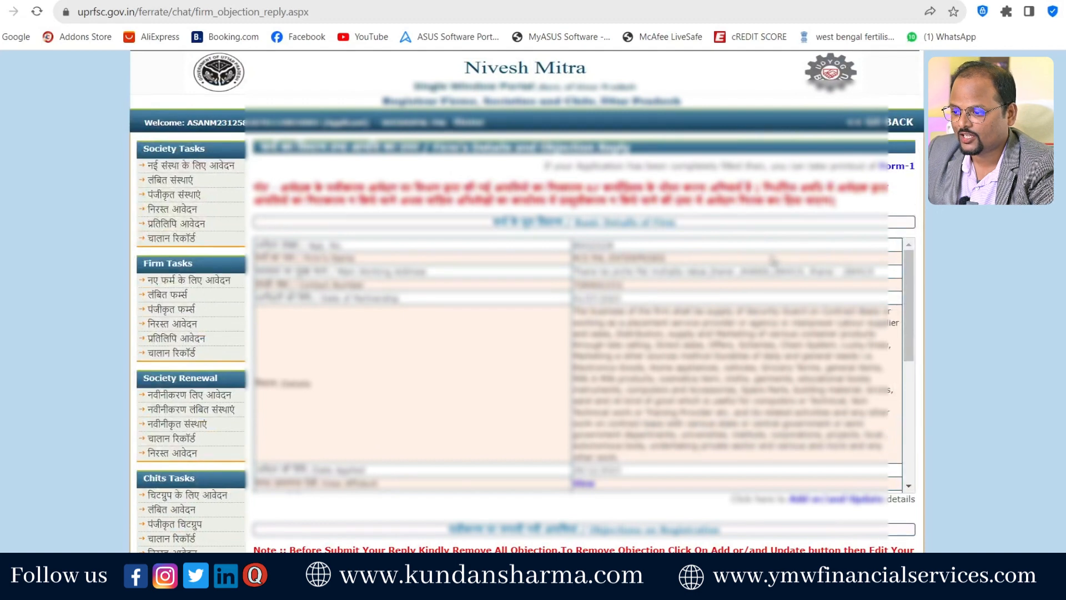
pyautogui.scroll(-8, 773, 259)
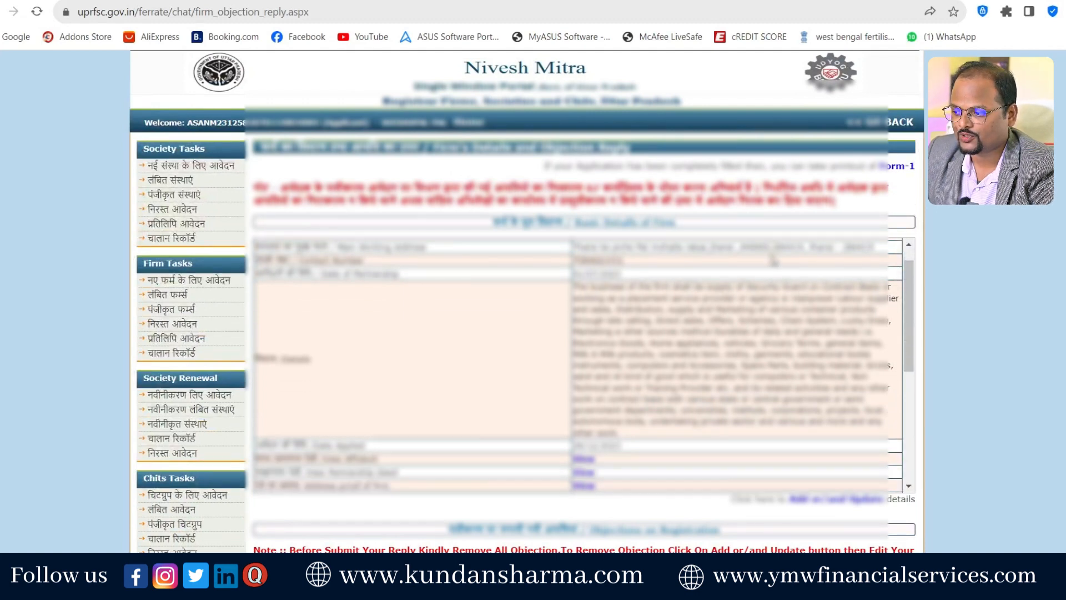
pyautogui.scroll(-3, 872, 327)
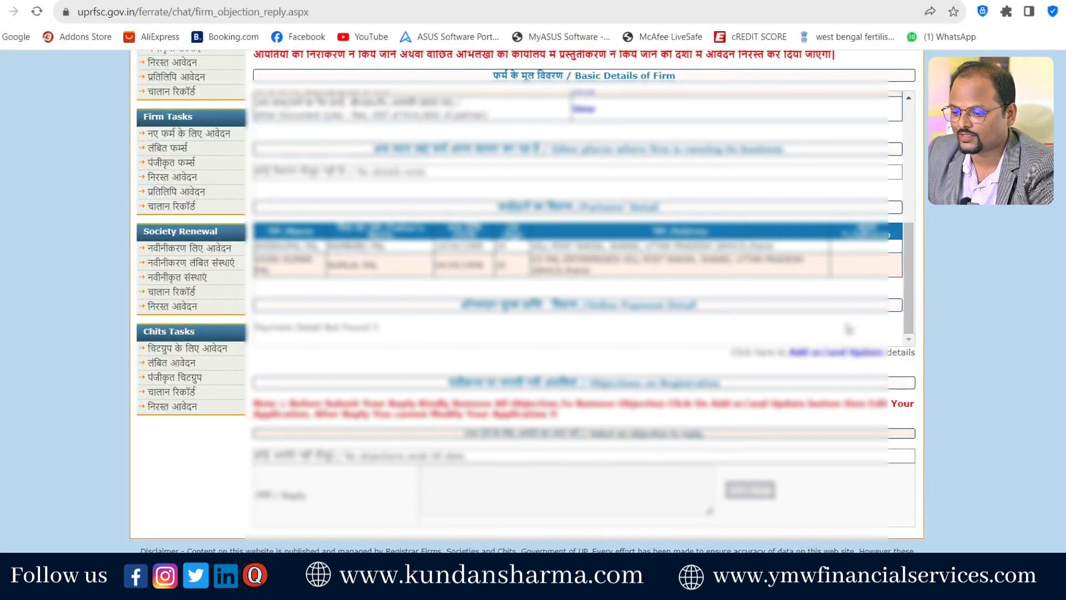
pyautogui.scroll(8, 796, 306)
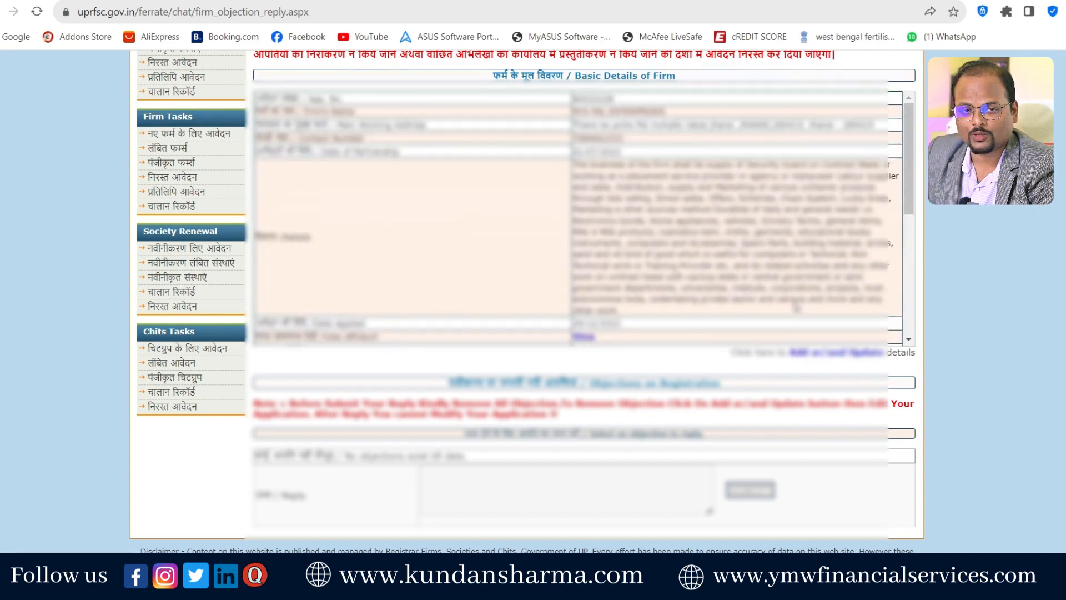
pyautogui.scroll(3, 796, 303)
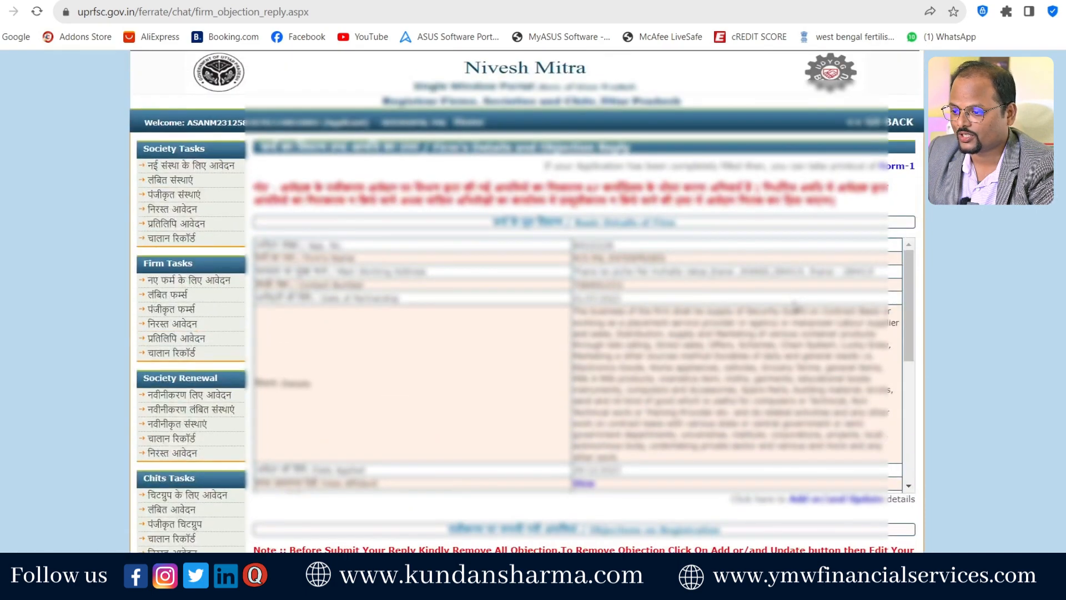
pyautogui.scroll(-8, 795, 306)
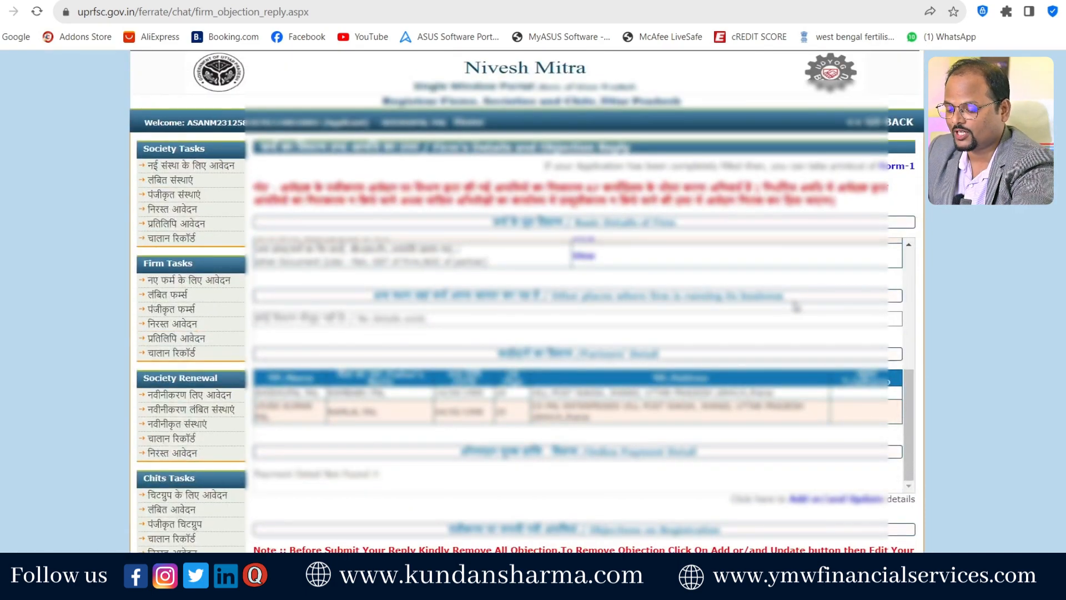
# Step: Preview the PDF printout of the firm's details and objection reply page, closing the preview without saving
pyautogui.hotkey('ctrl', 'p')
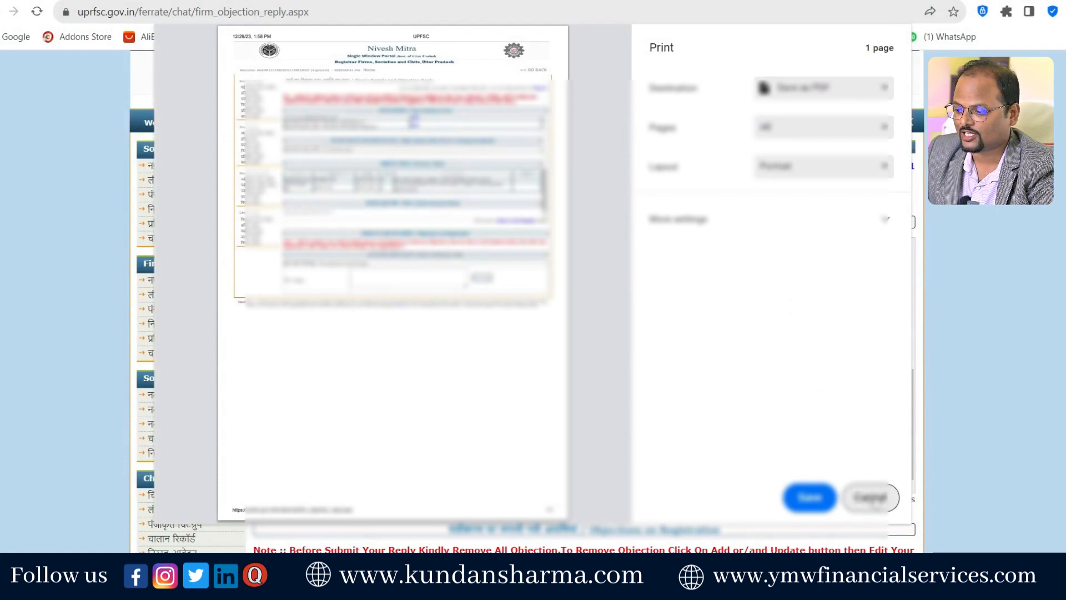
pyautogui.click(870, 497)
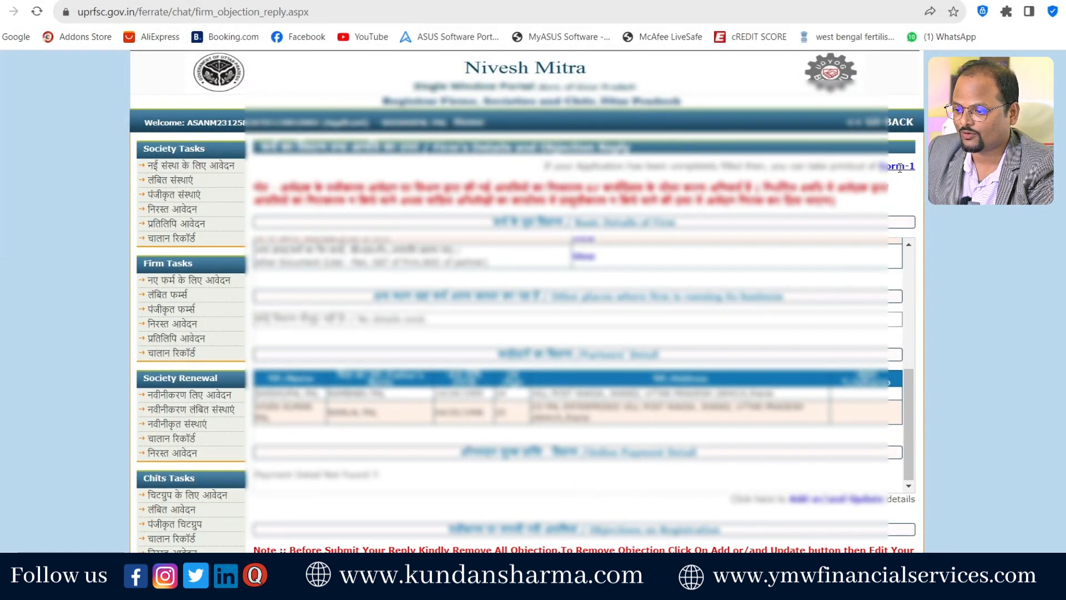
pyautogui.scroll(8, 764, 339)
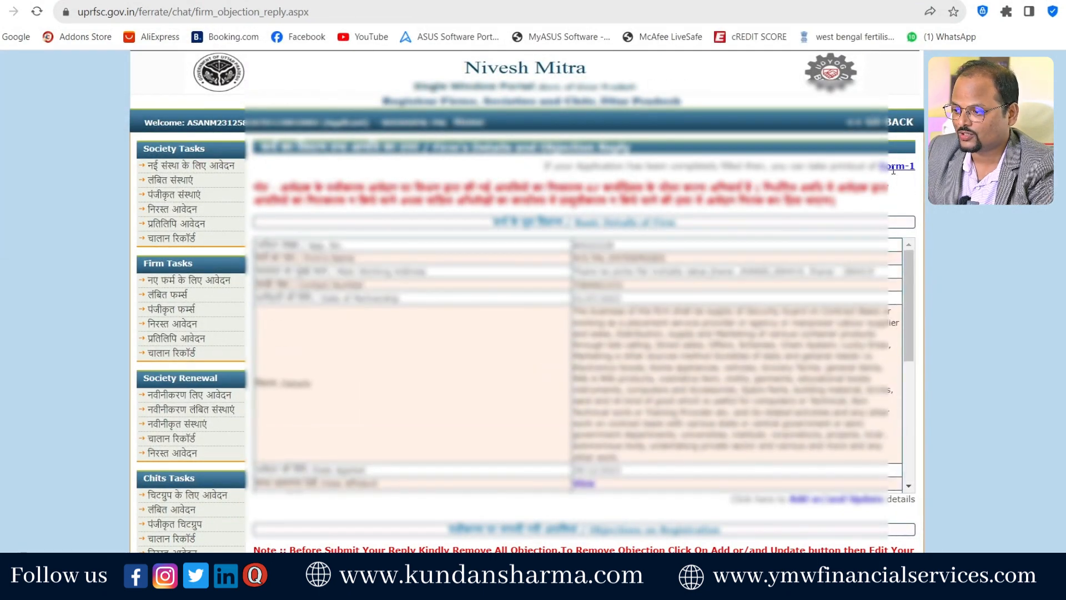
pyautogui.scroll(-8, 833, 321)
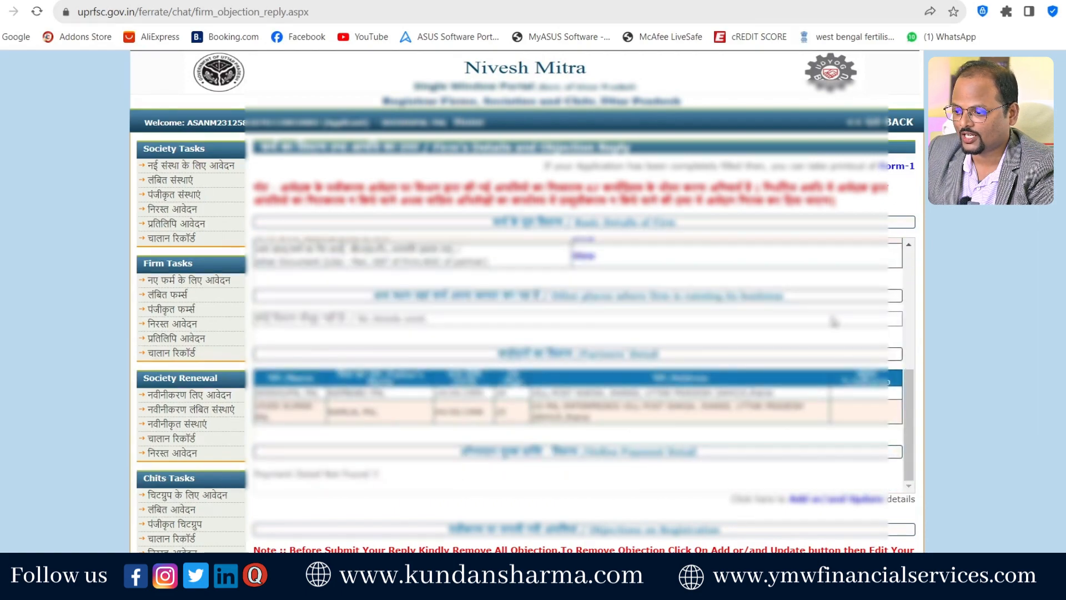
pyautogui.hotkey('ctrl', 'p')
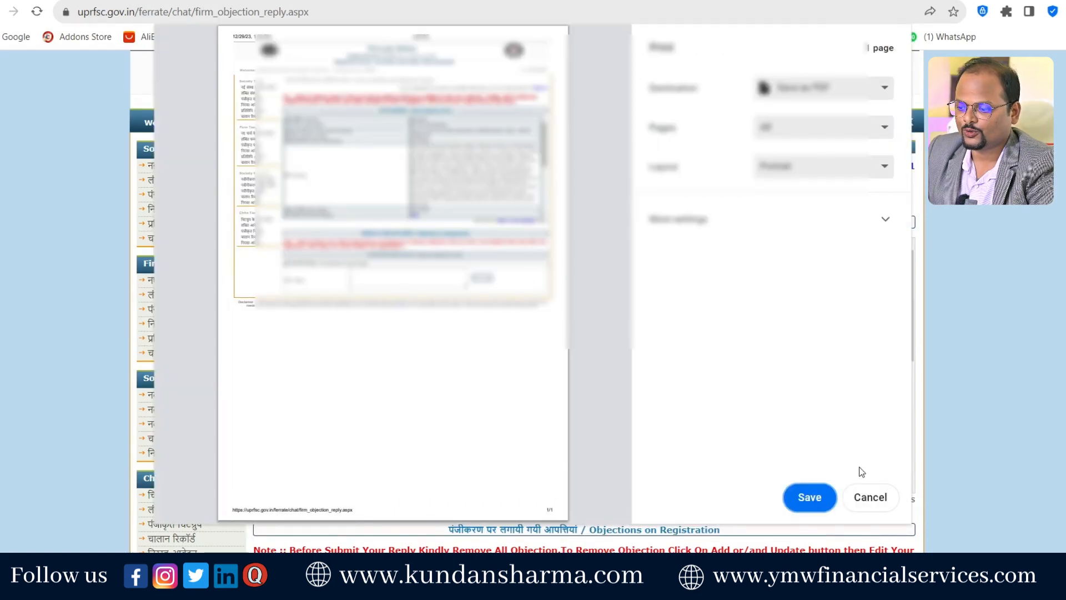
pyautogui.click(871, 498)
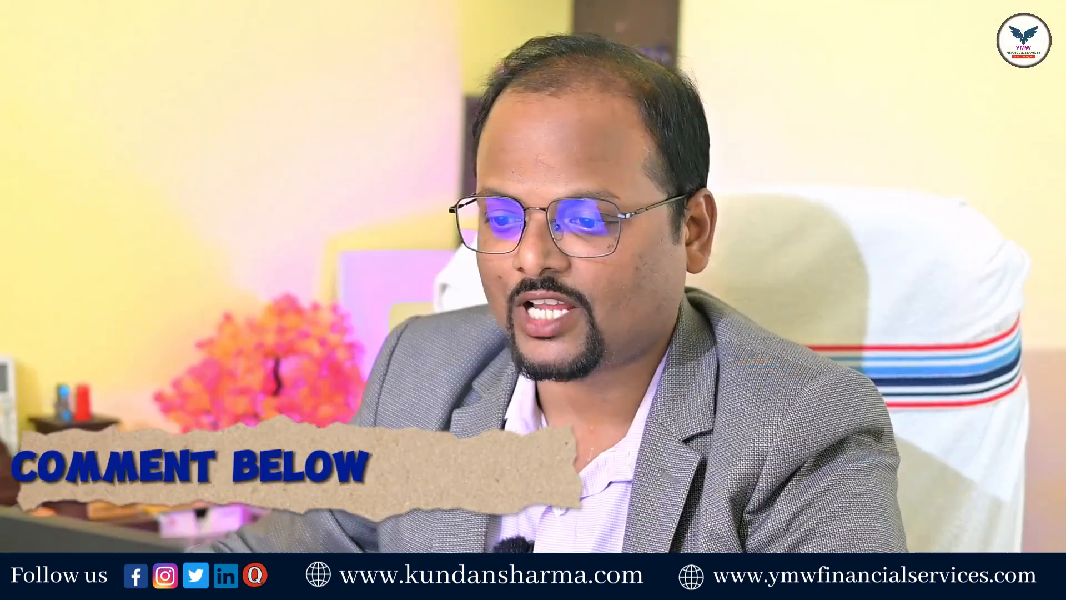